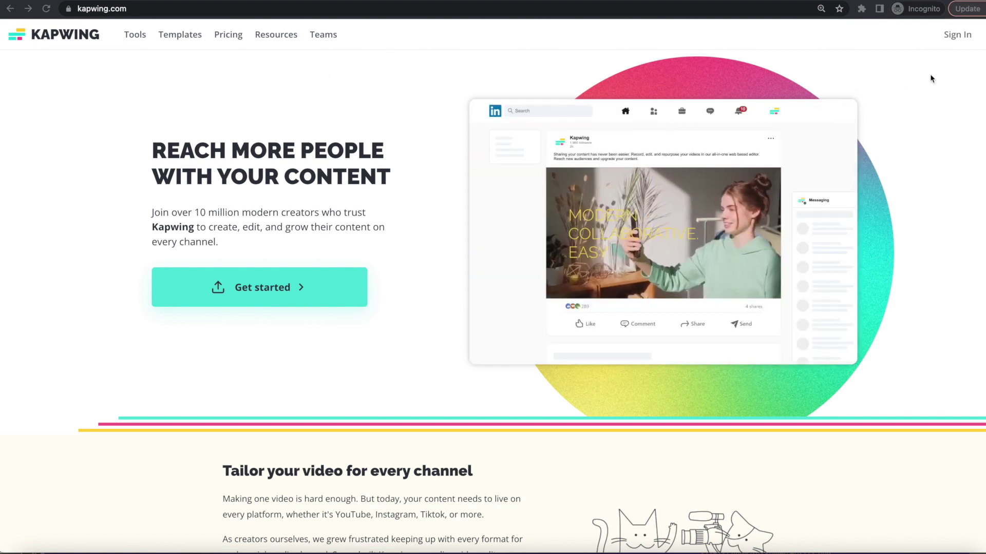
# Sign in, create a new Studio Project with MVI_4308.MP4 uploading, and open Subtitles.
pyautogui.click(950, 37)
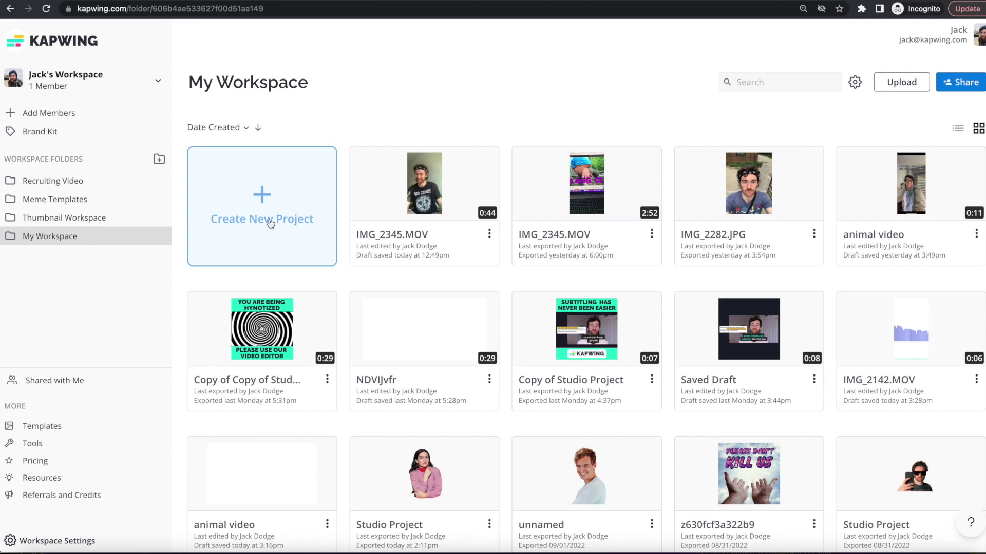
pyautogui.click(271, 224)
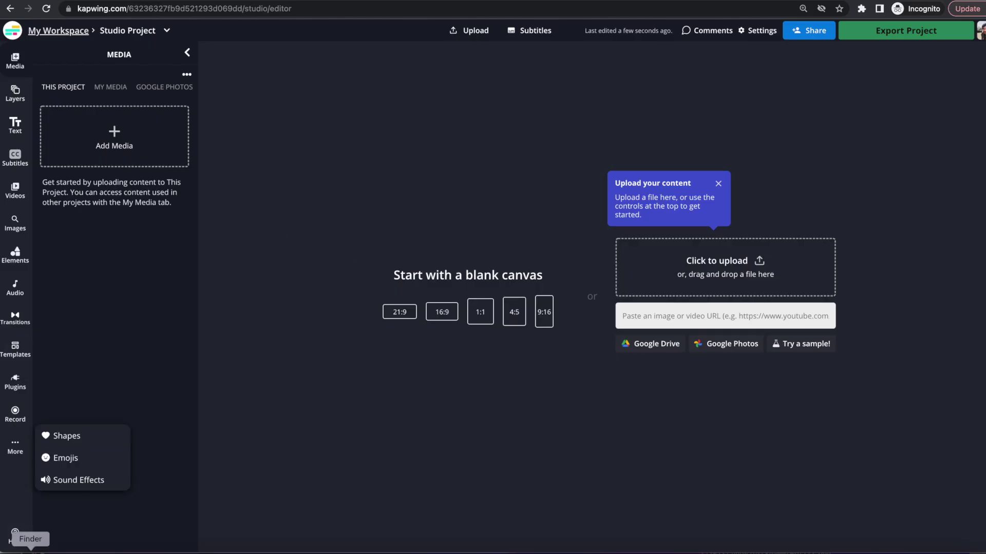
pyautogui.click(31, 550)
pyautogui.moveTo(724, 35); pyautogui.dragTo(264, 495)
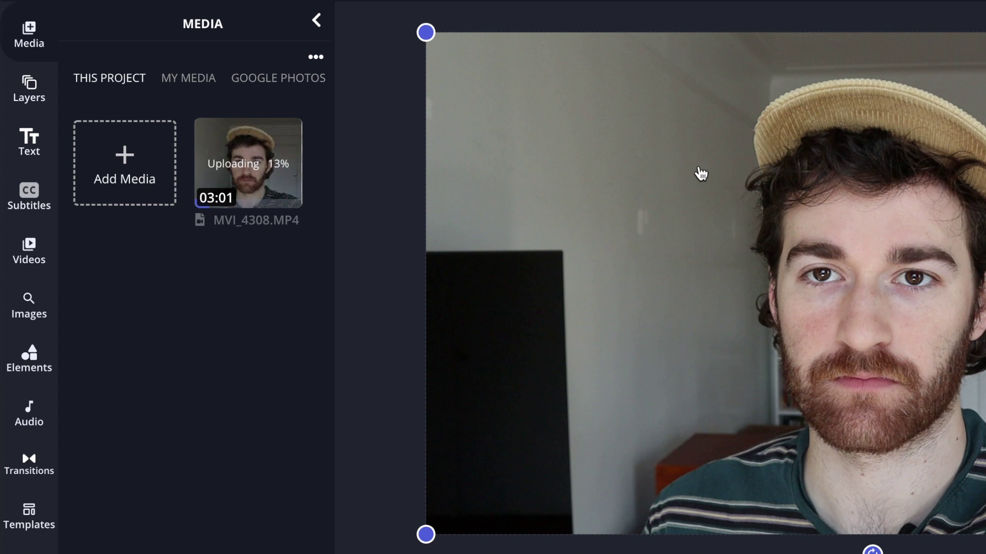
pyautogui.click(27, 198)
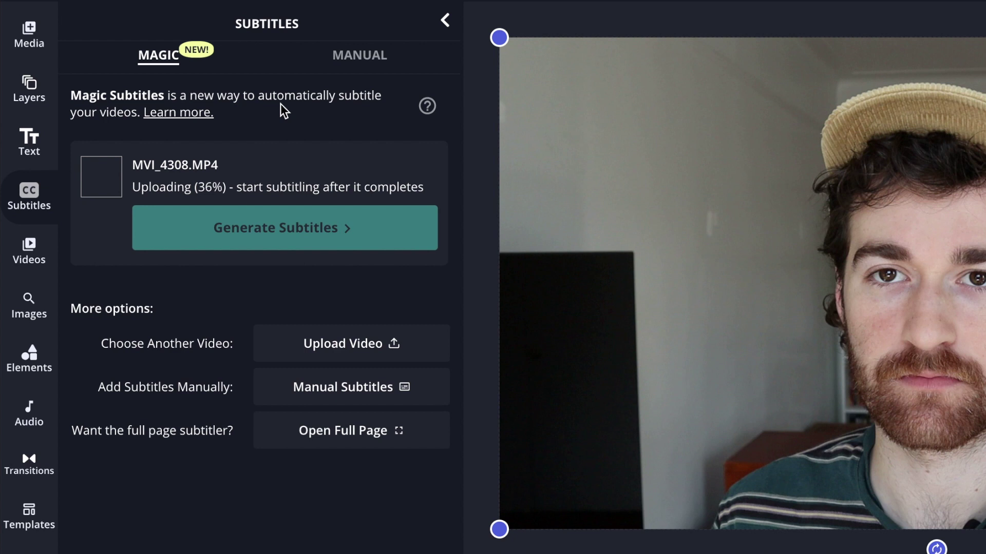
# Try the Manual subtitles tab by adding and removing a blank line, then open the full-screen editor.
pyautogui.click(344, 58)
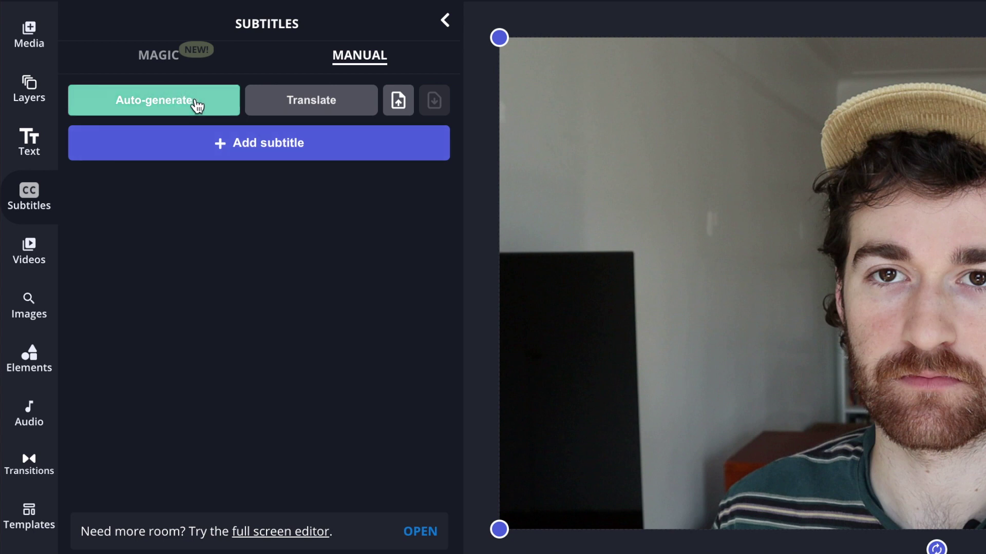
pyautogui.click(301, 157)
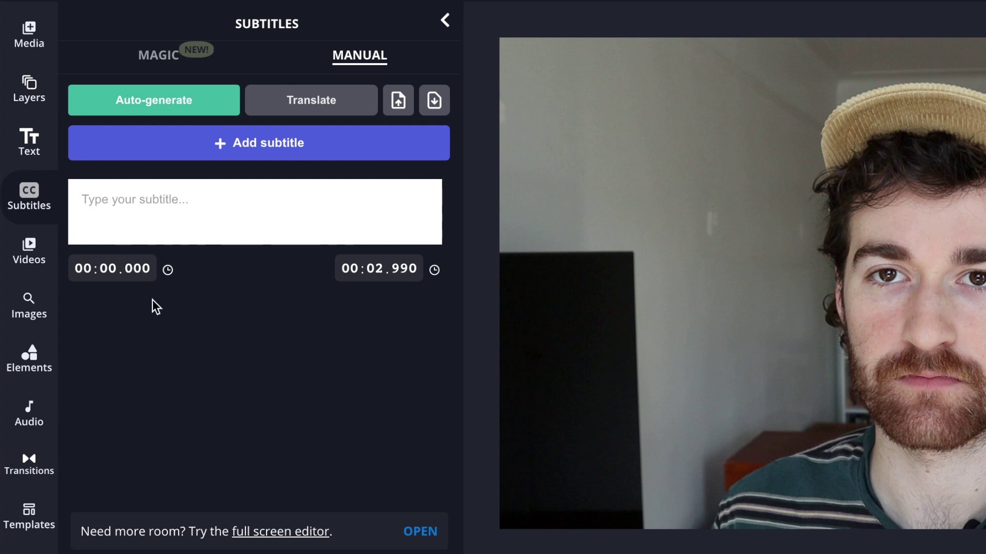
pyautogui.click(409, 253)
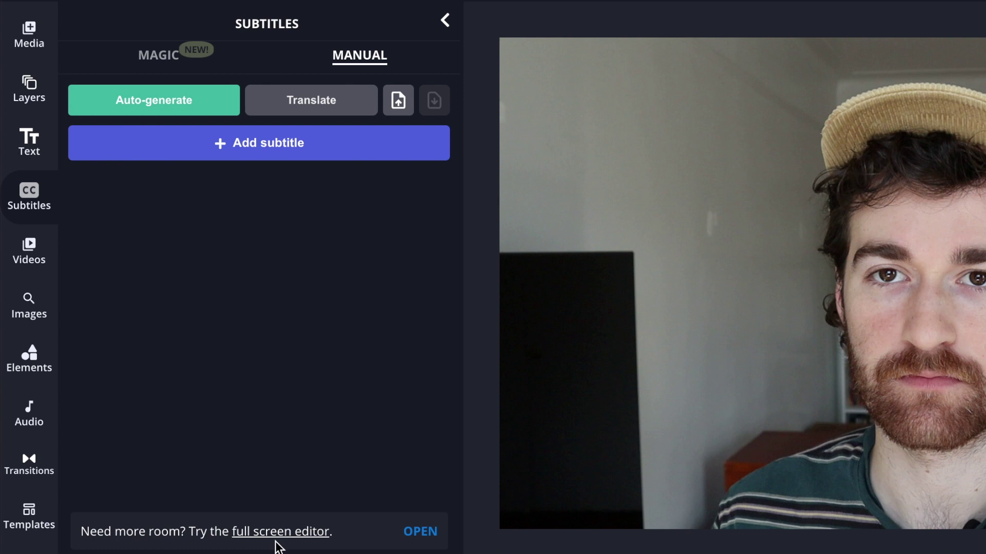
pyautogui.click(308, 536)
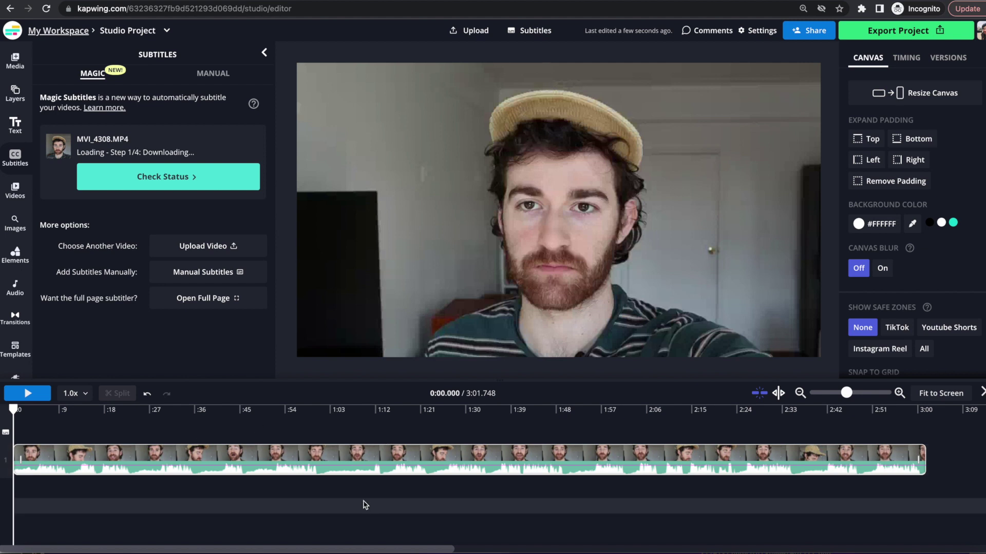
# Select MVI_4308.MP4 on the timeline and apply Smart Cut, trimming silences down to 0:28.
pyautogui.hscroll(1, 363, 506)
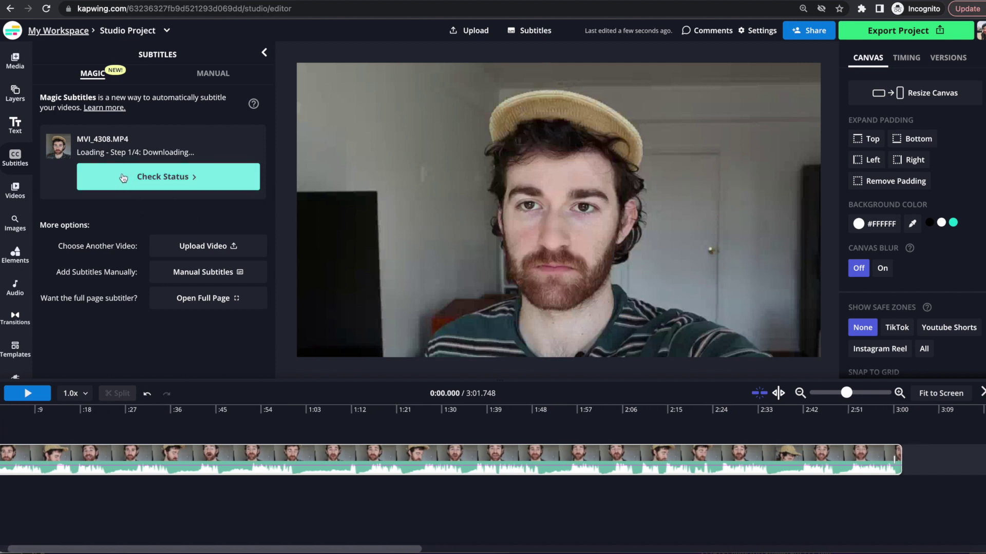
pyautogui.click(329, 462)
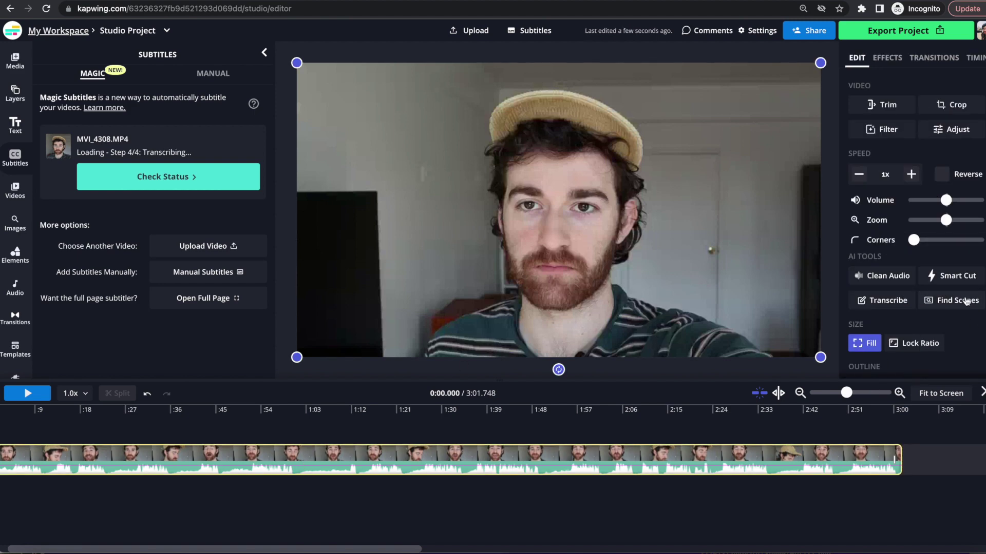
pyautogui.click(955, 277)
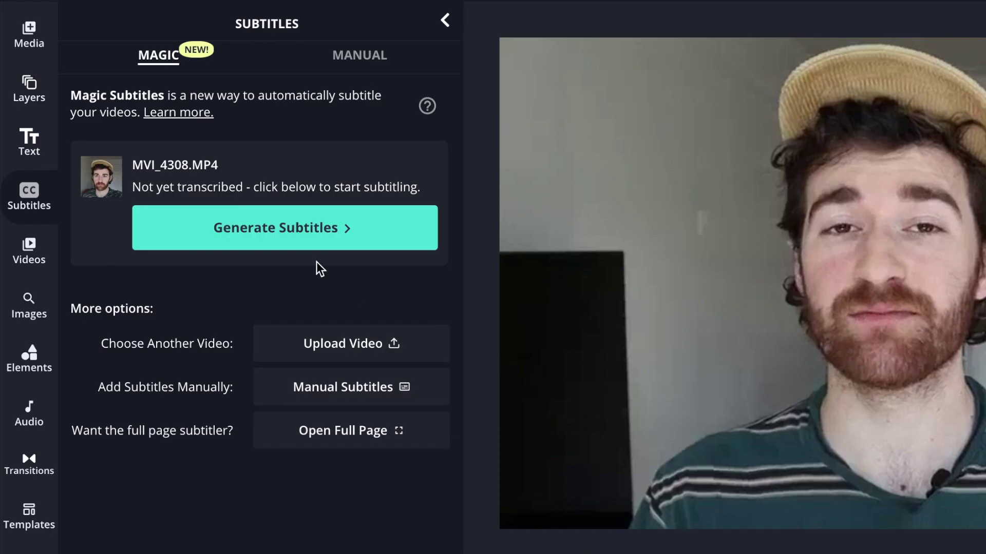
# Generate Magic Subtitles with English spoken and subtitle languages and Auto detect speakers.
pyautogui.click(298, 248)
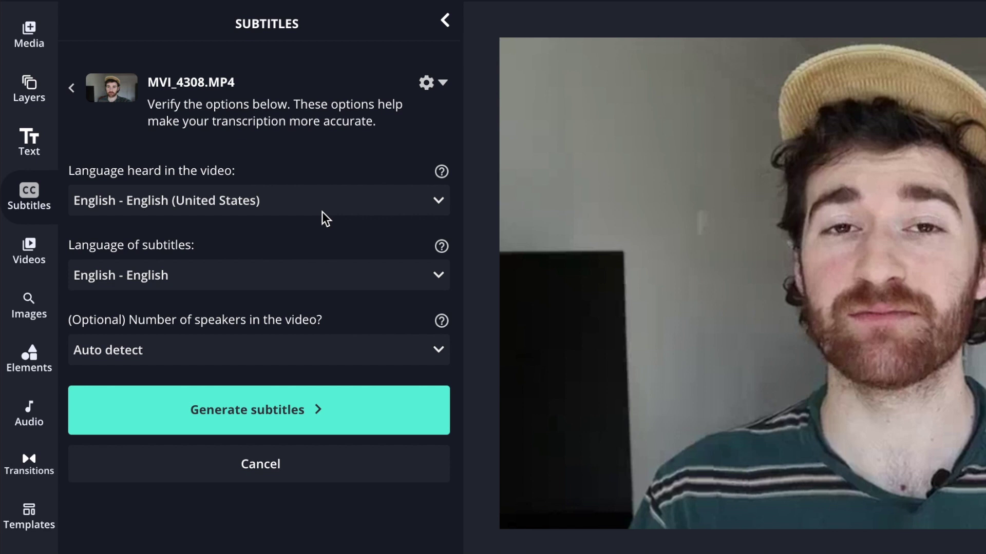
pyautogui.click(267, 200)
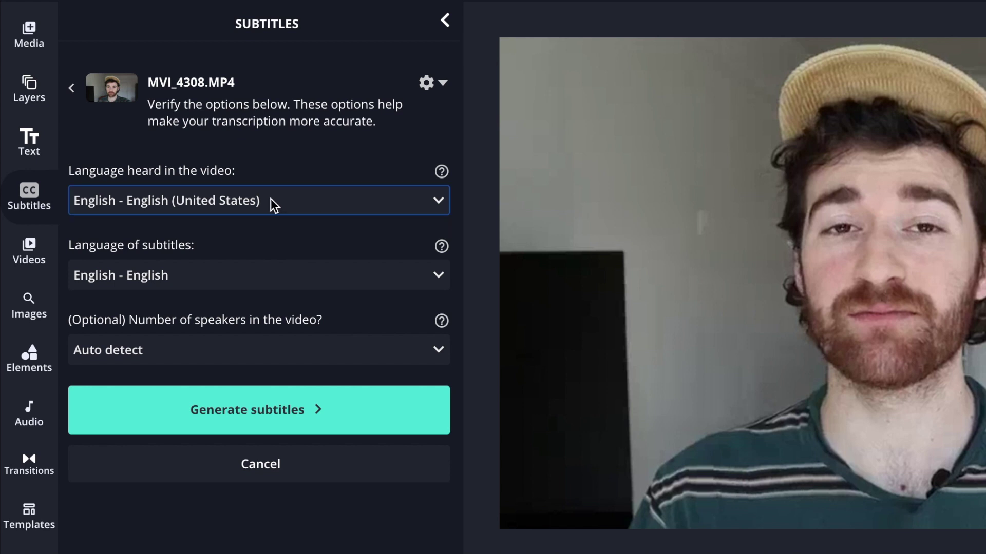
pyautogui.click(272, 199)
pyautogui.click(259, 277)
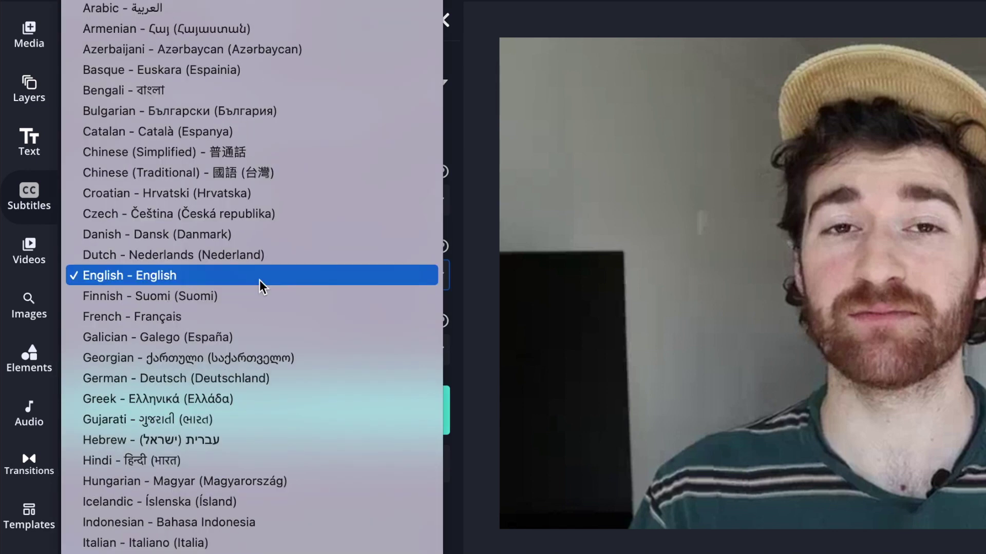
pyautogui.click(260, 277)
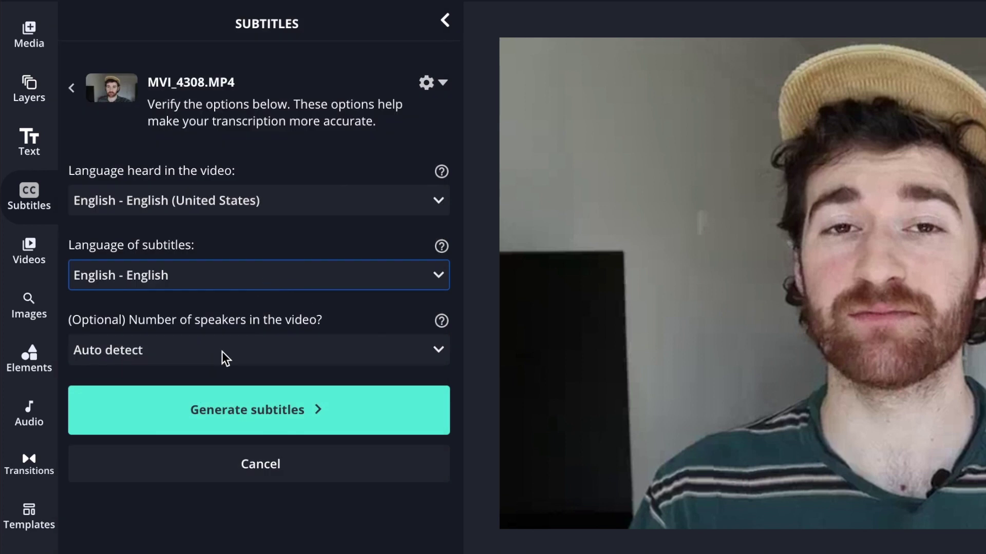
pyautogui.click(276, 361)
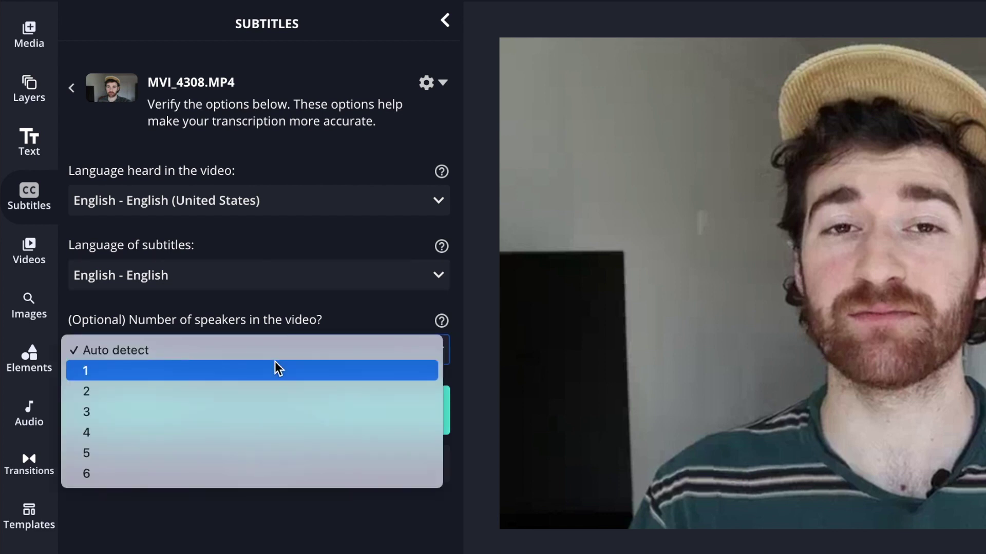
pyautogui.click(261, 348)
pyautogui.click(251, 414)
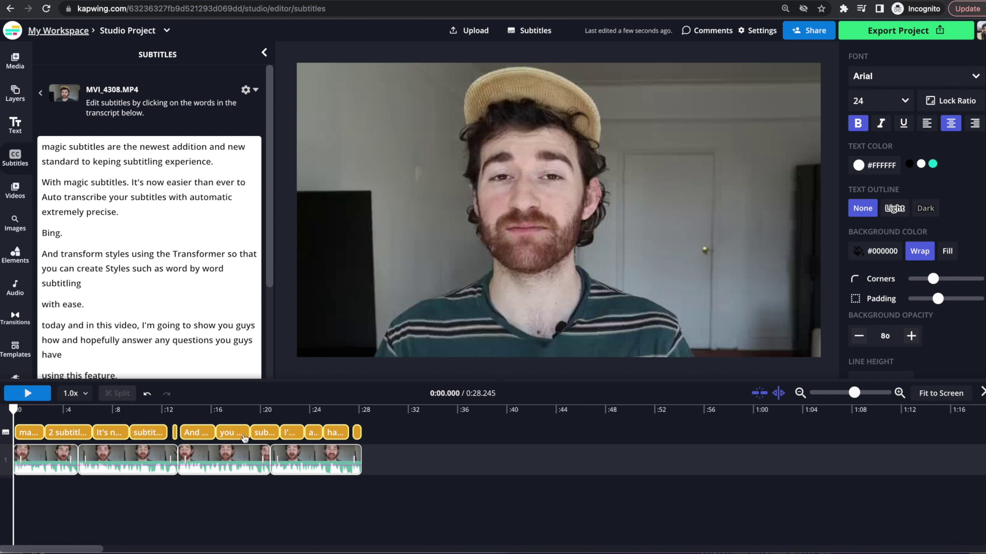
# Change the opening transcript word 'magic' to 'Magic', then pick 'magic' in the next line.
pyautogui.scroll(-3, 180, 223)
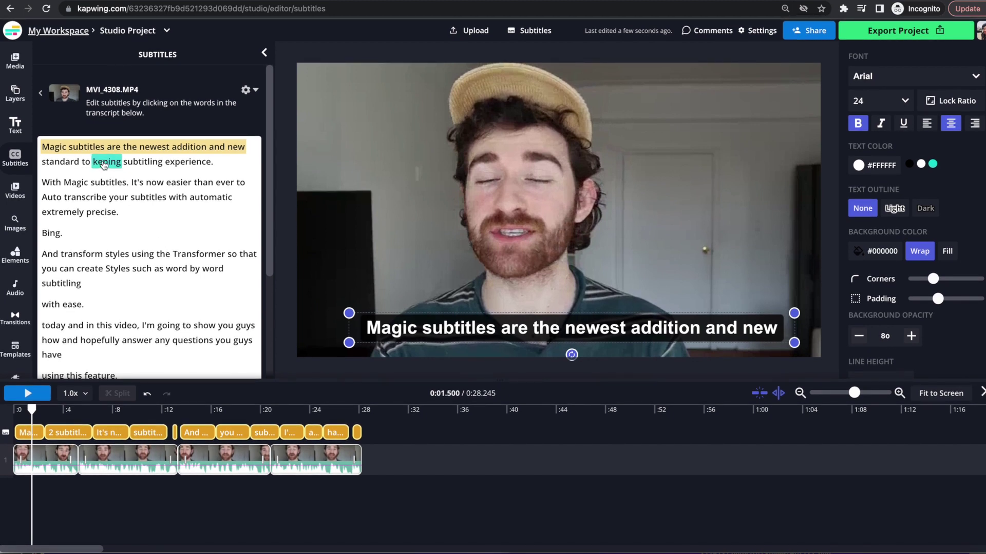
pyautogui.click(44, 151)
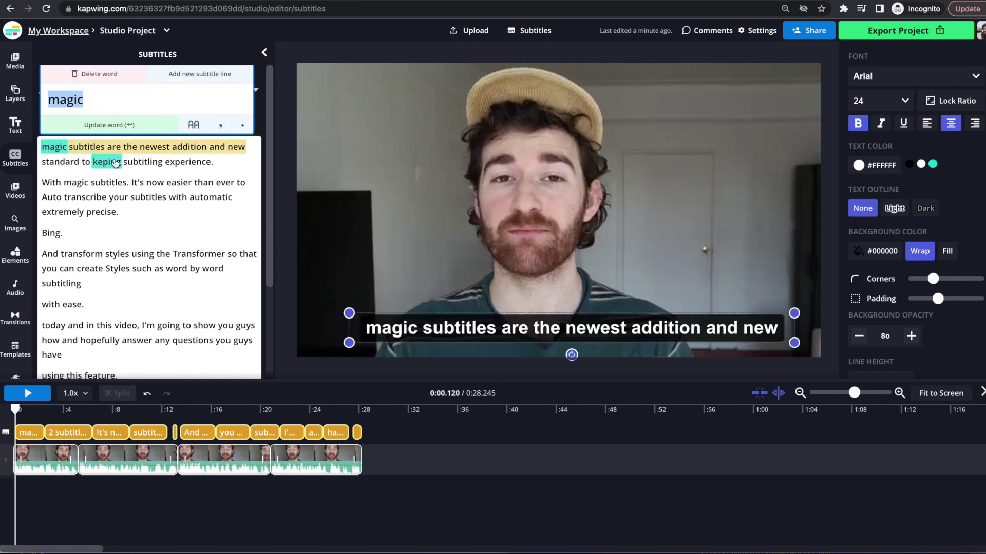
pyautogui.click(56, 101)
pyautogui.press('BackSpace')
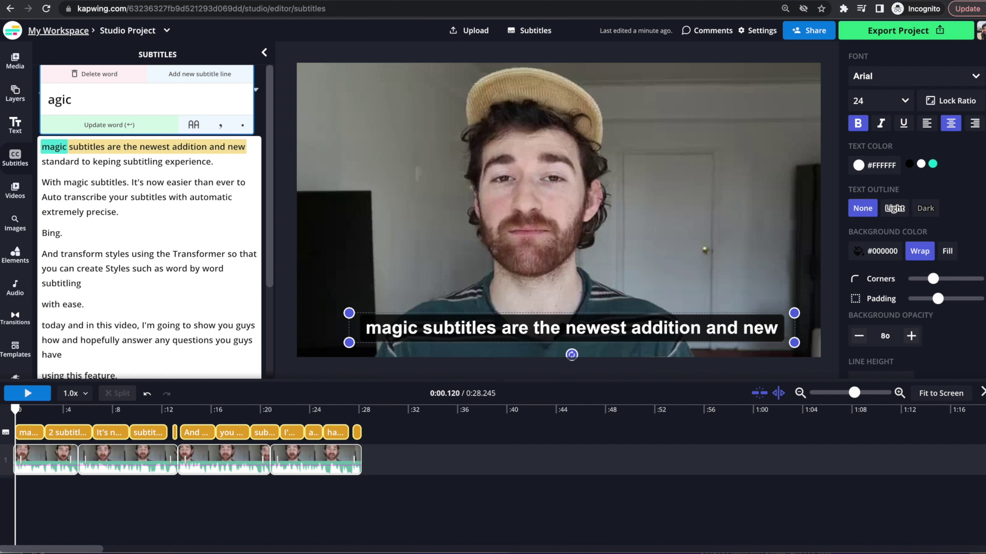
pyautogui.write('M')
pyautogui.press('Return')
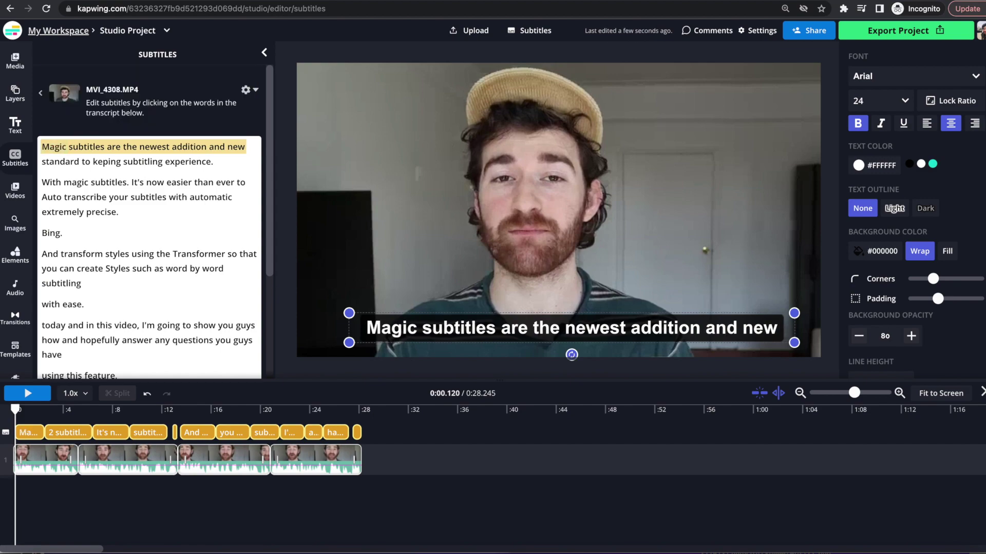
pyautogui.click(77, 182)
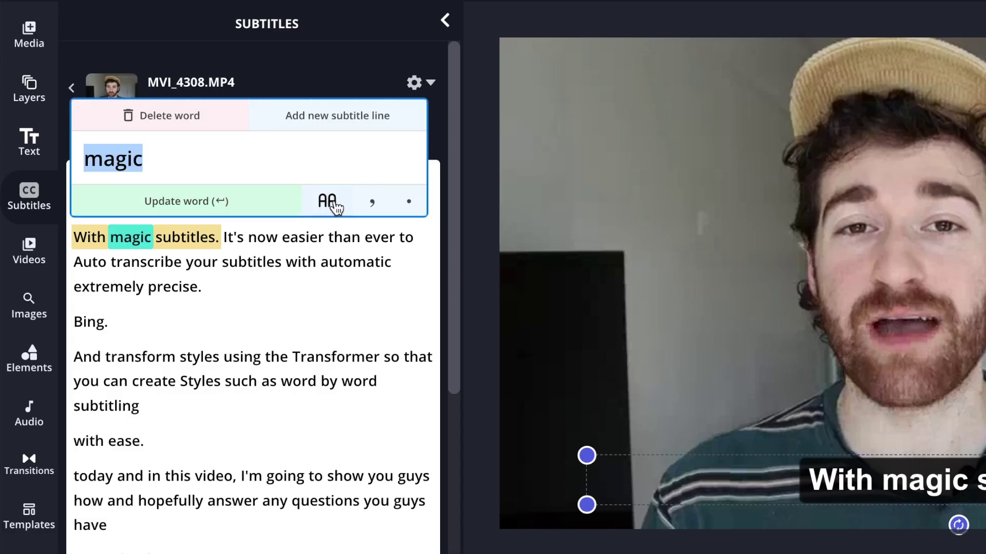
# Capitalize 'Magic' in the second line, add a period after Bing, and delete then restore 'newest'.
pyautogui.click(335, 204)
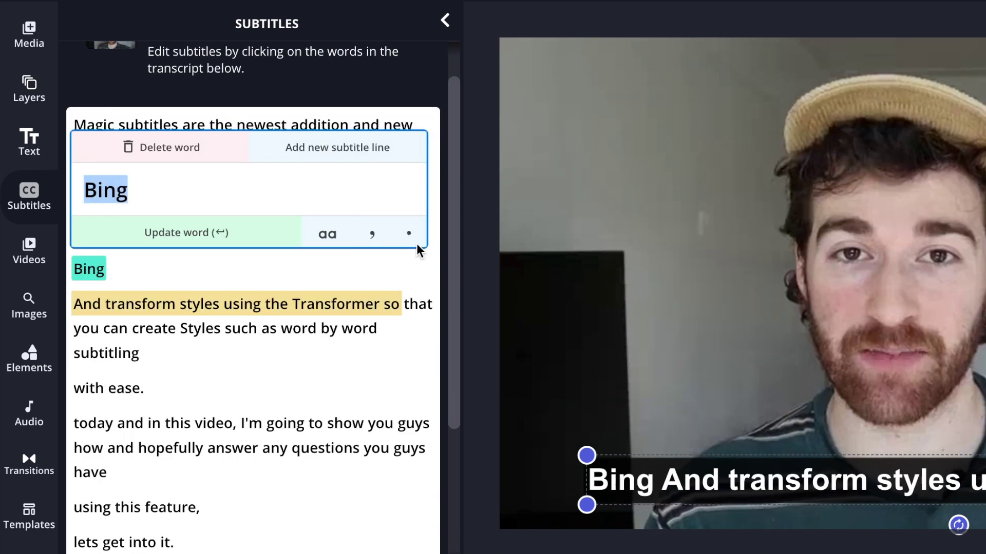
pyautogui.click(408, 234)
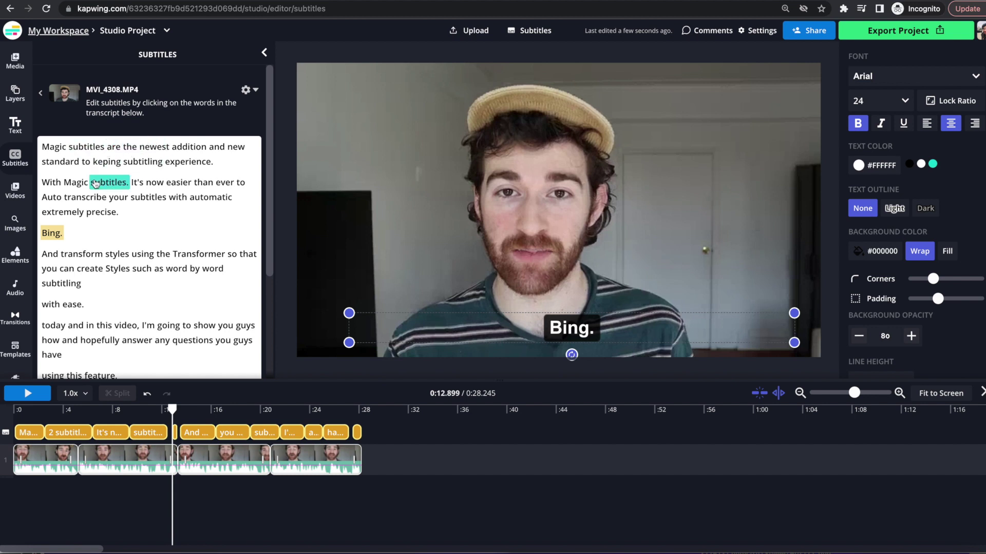
pyautogui.click(154, 147)
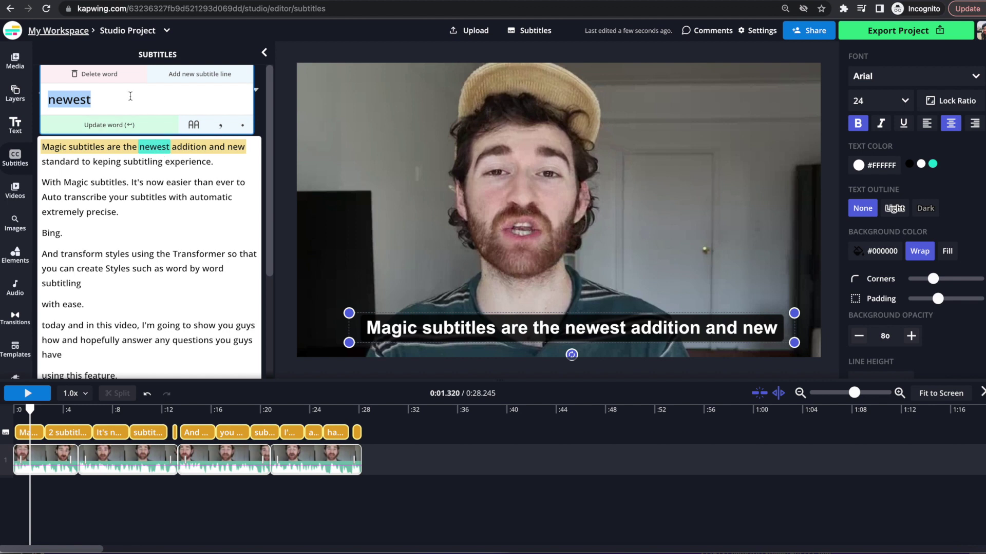
pyautogui.press('BackSpace')
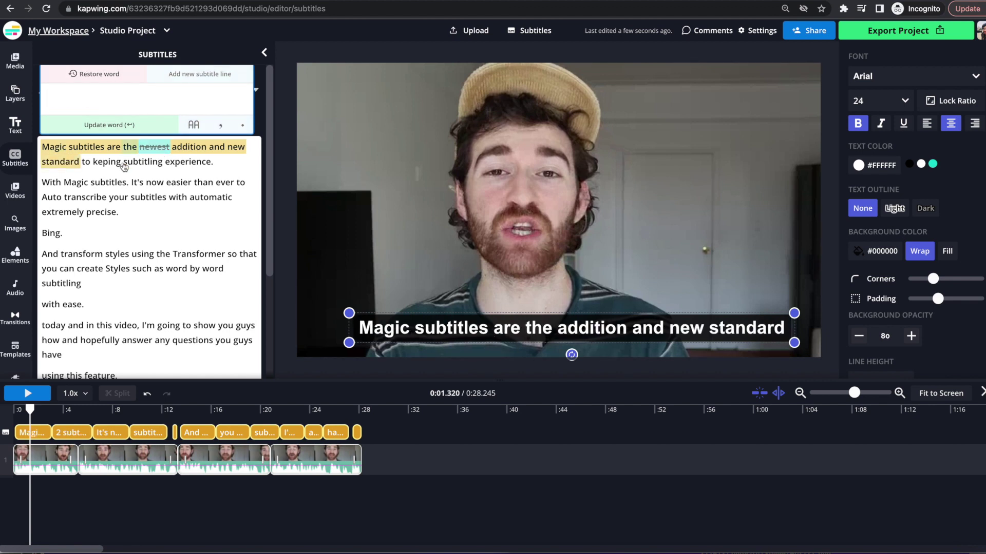
pyautogui.click(109, 76)
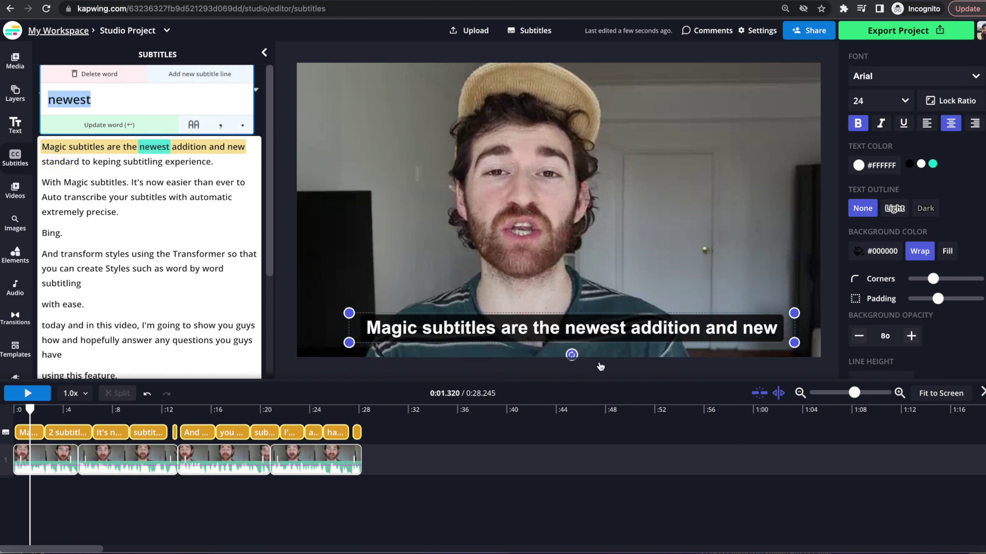
# Delete the automatic-transcription phrase from the subtitles, then restore it.
pyautogui.click(154, 213)
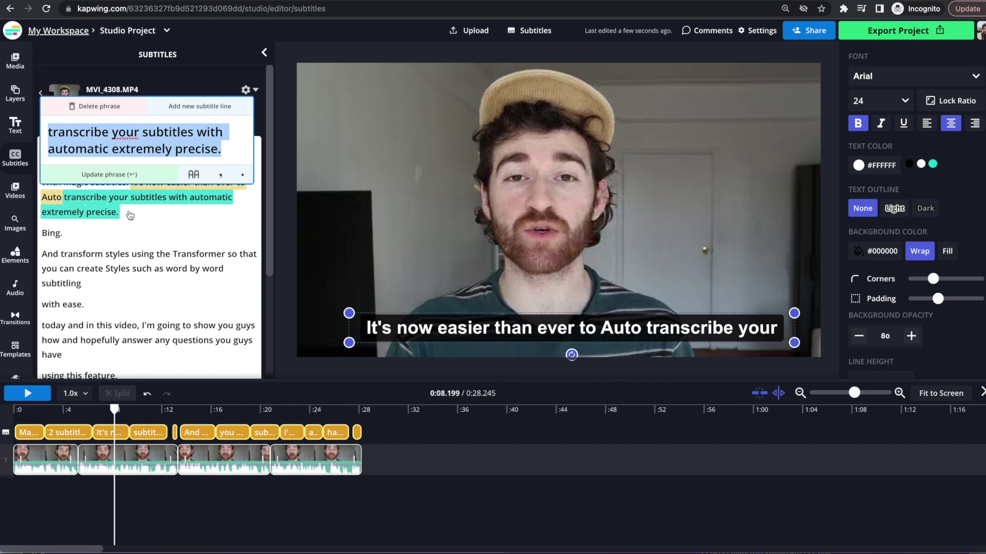
pyautogui.click(82, 115)
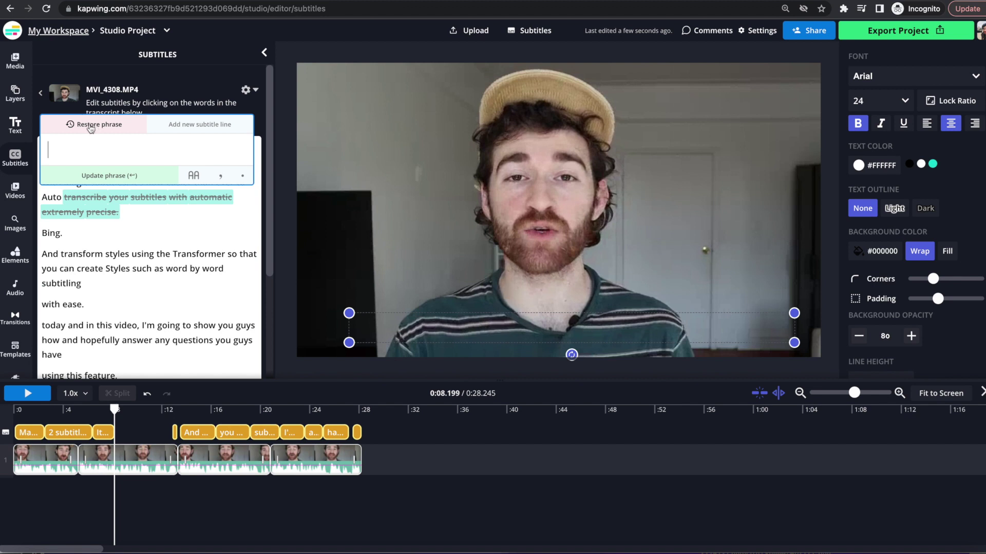
pyautogui.click(96, 125)
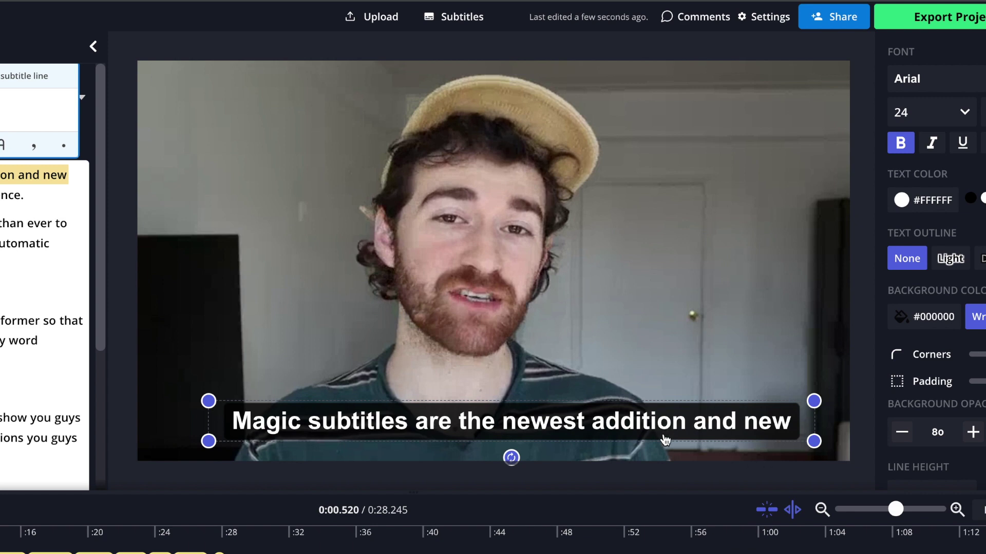
# Resize the caption box by dragging its handles to change how the text wraps.
pyautogui.moveTo(815, 401); pyautogui.dragTo(793, 271)
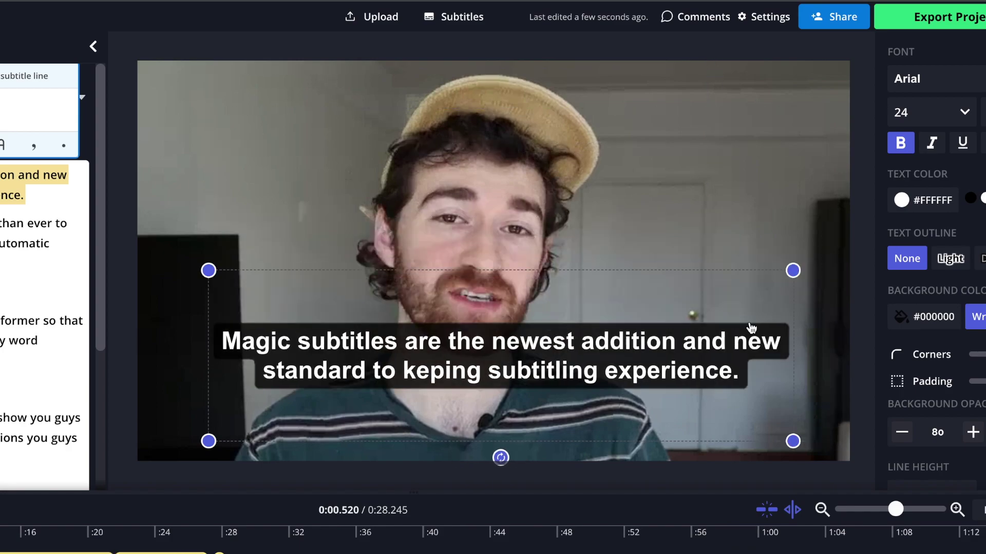
pyautogui.moveTo(751, 328); pyautogui.dragTo(794, 347)
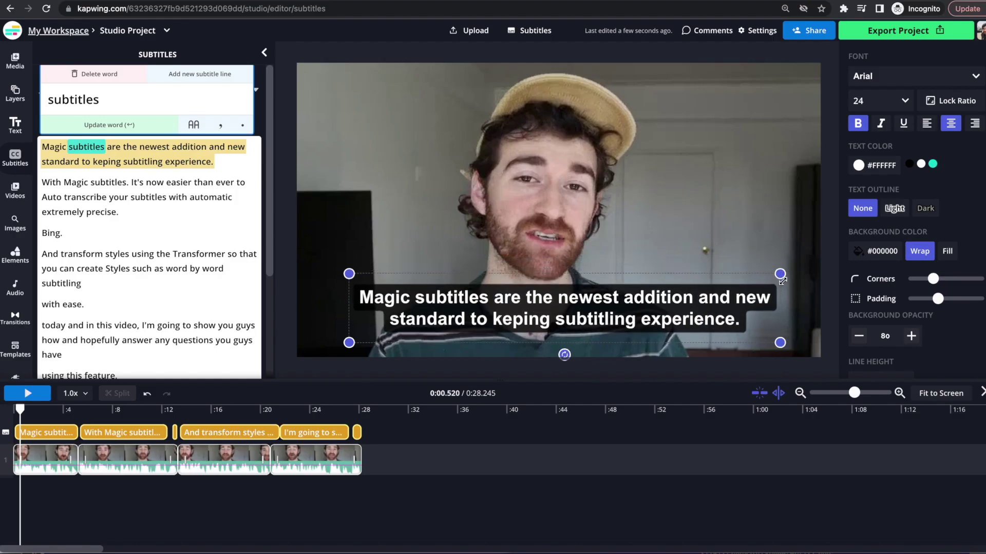
pyautogui.moveTo(781, 280); pyautogui.dragTo(782, 293)
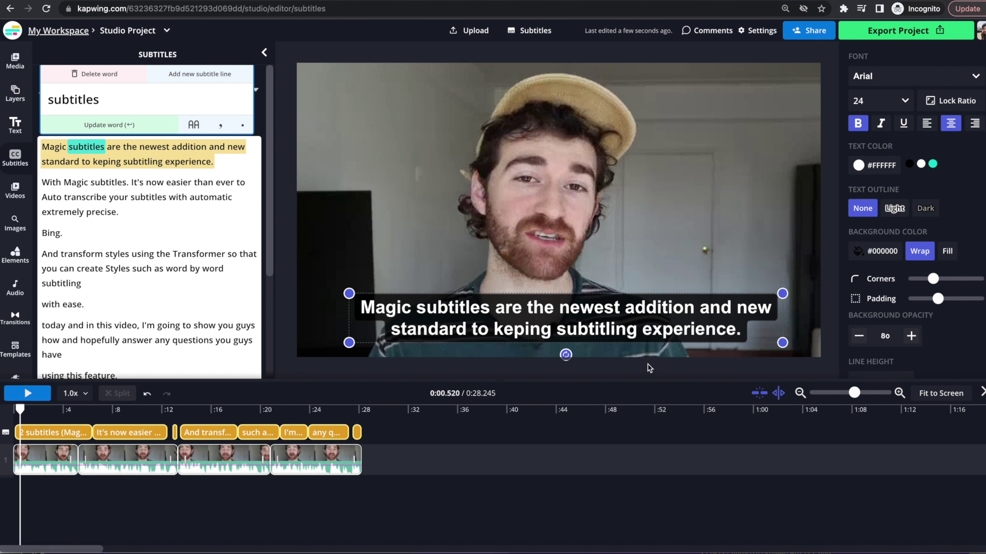
pyautogui.moveTo(782, 294); pyautogui.dragTo(469, 302)
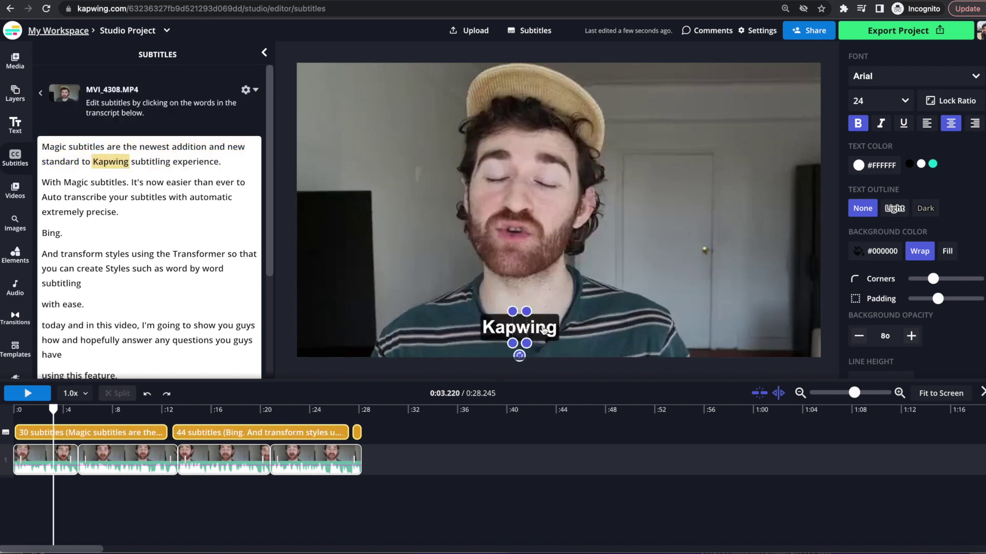
pyautogui.moveTo(526, 311); pyautogui.dragTo(518, 311)
# Preview playback, then at 0:02.250 widen the caption to show the whole first sentence.
pyautogui.click(15, 394)
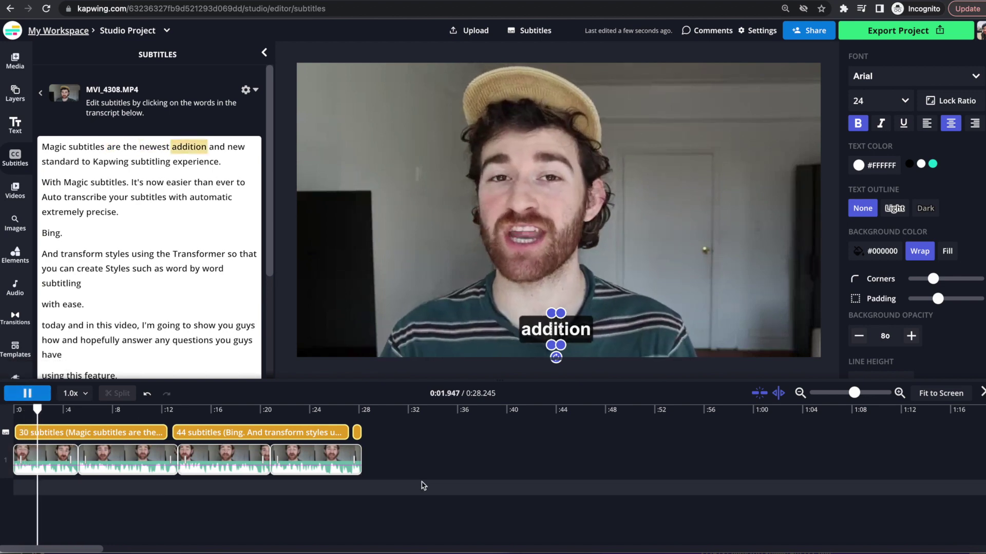
pyautogui.click(349, 507)
pyautogui.press('space')
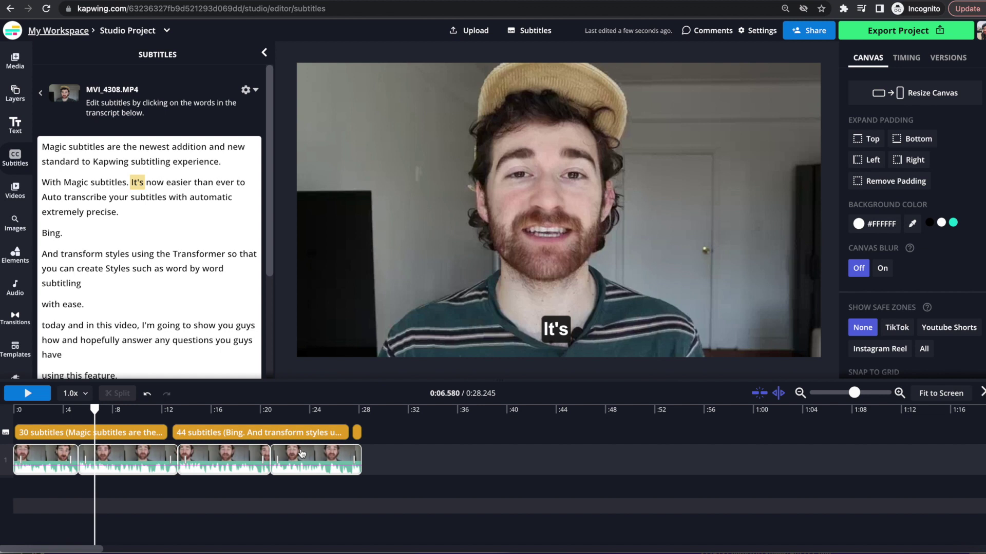
pyautogui.click(570, 354)
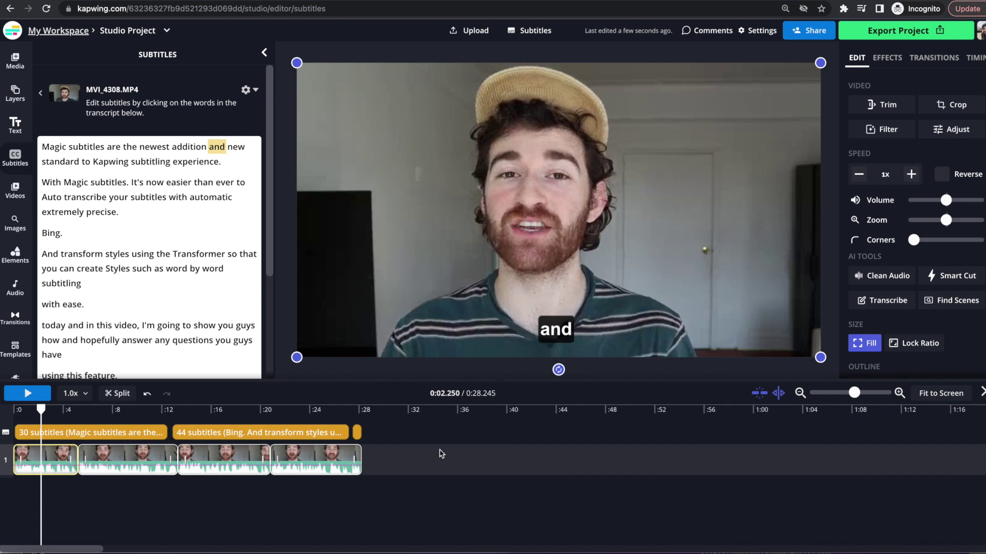
pyautogui.click(570, 332)
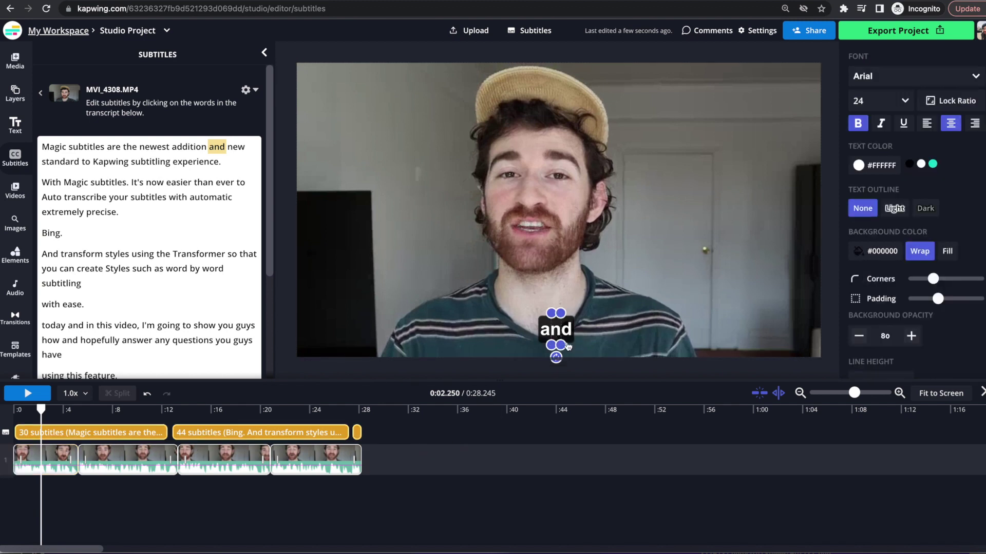
pyautogui.moveTo(560, 345); pyautogui.dragTo(826, 354)
pyautogui.moveTo(550, 313); pyautogui.dragTo(305, 303)
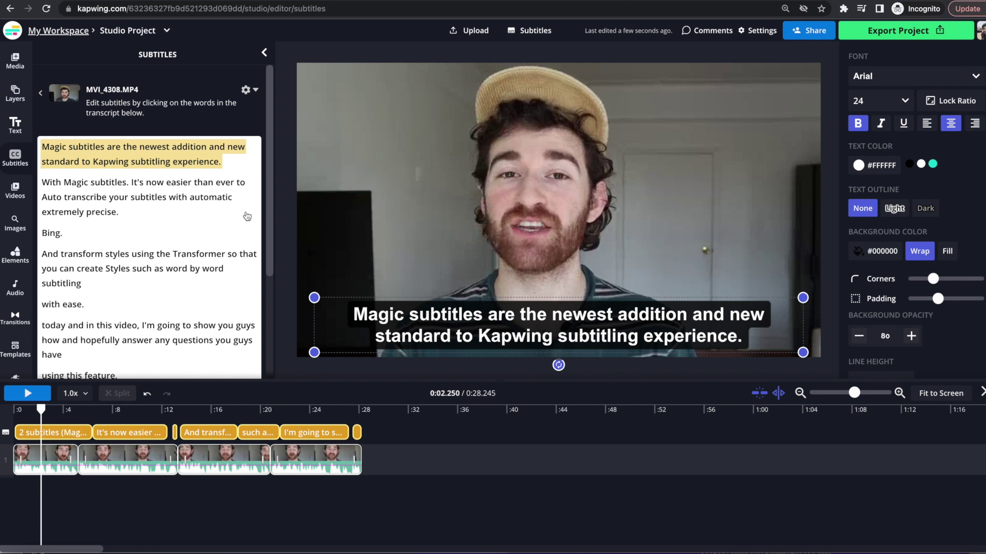
pyautogui.click(103, 197)
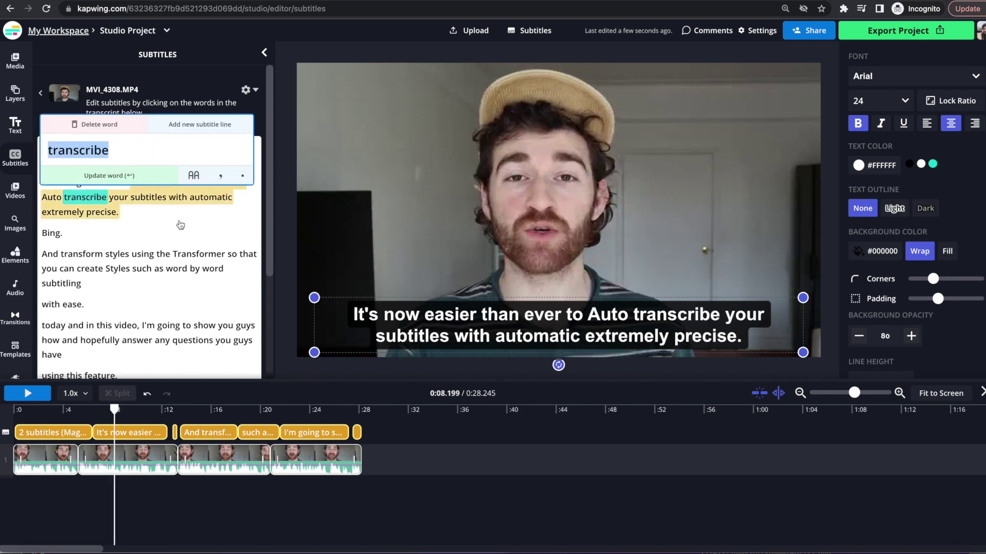
pyautogui.click(143, 200)
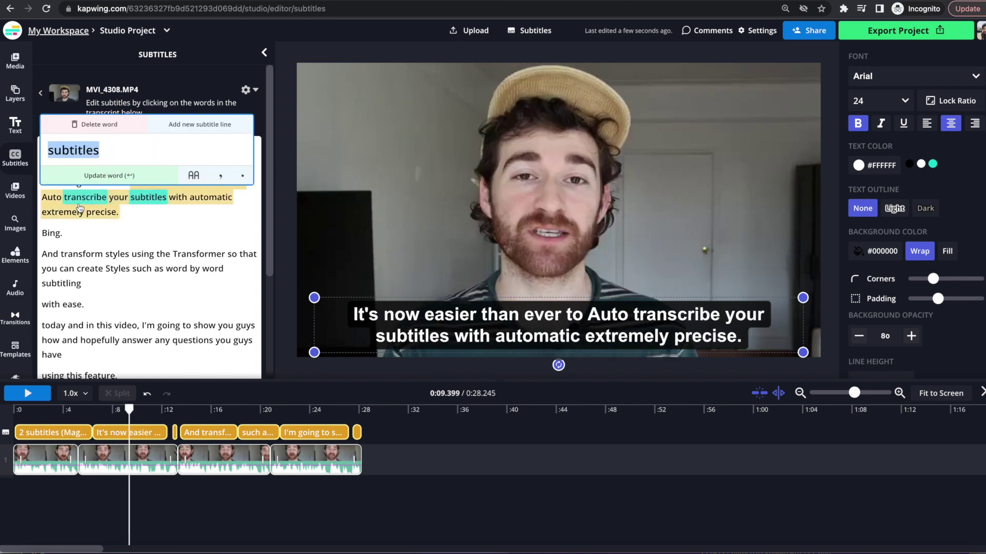
pyautogui.click(51, 197)
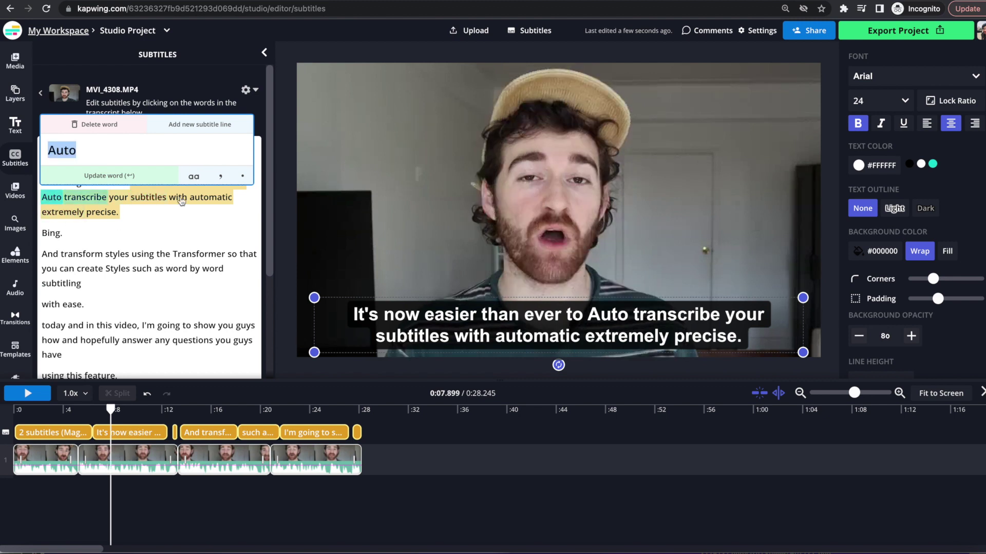
pyautogui.click(193, 123)
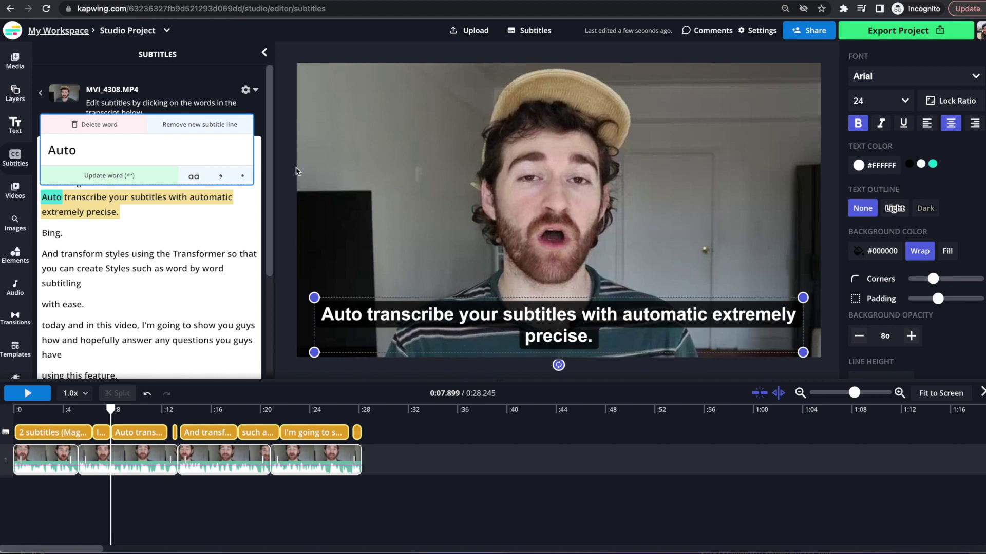
pyautogui.click(197, 125)
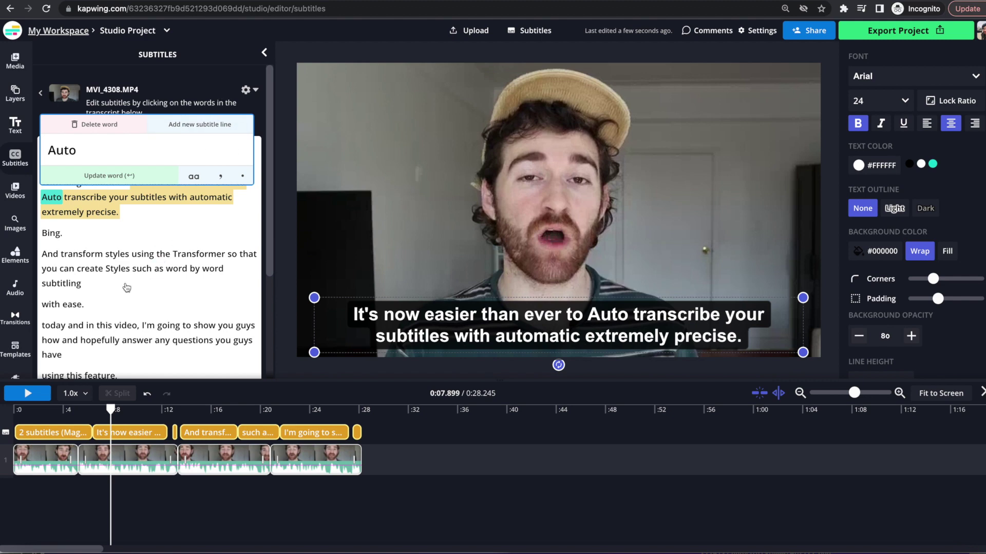
pyautogui.click(81, 253)
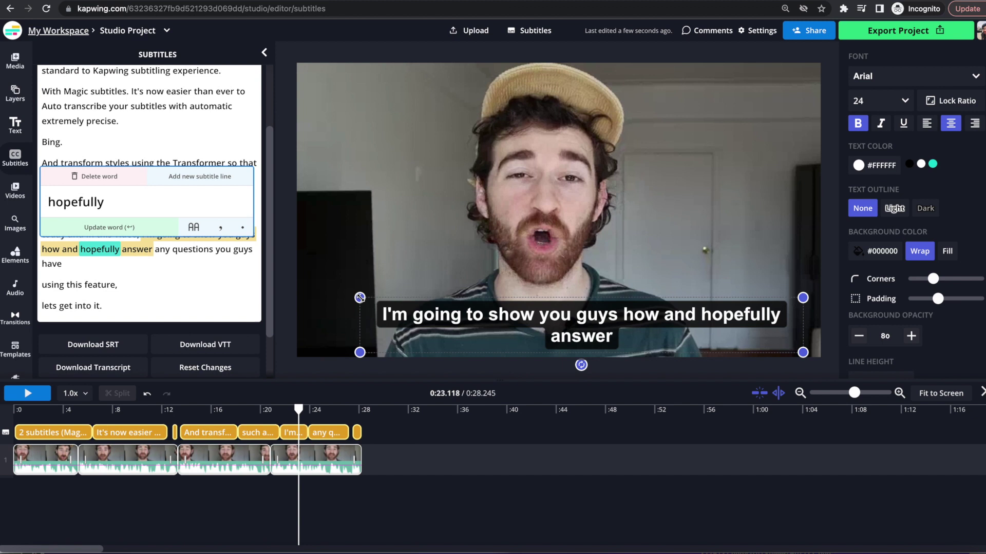
# Narrow the caption box, shift it left, then widen it until it spans three lines.
pyautogui.moveTo(314, 299); pyautogui.dragTo(461, 305)
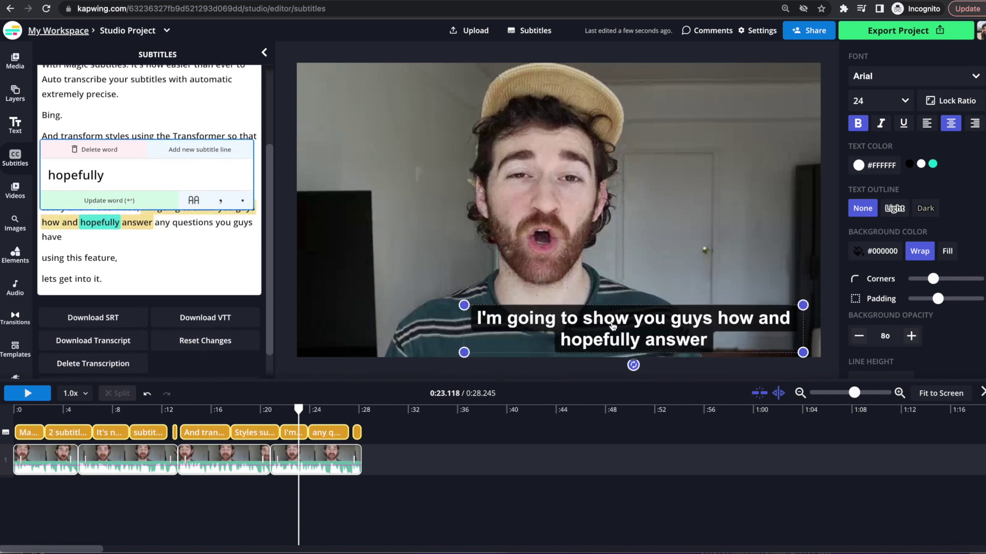
pyautogui.moveTo(615, 327); pyautogui.dragTo(535, 324)
pyautogui.moveTo(392, 303)
pyautogui.mouseDown()
pyautogui.moveTo(494, 303)
pyautogui.moveTo(403, 301)
pyautogui.moveTo(403, 282)
pyautogui.moveTo(440, 279)
pyautogui.moveTo(440, 288)
pyautogui.moveTo(390, 290)
pyautogui.mouseUp()
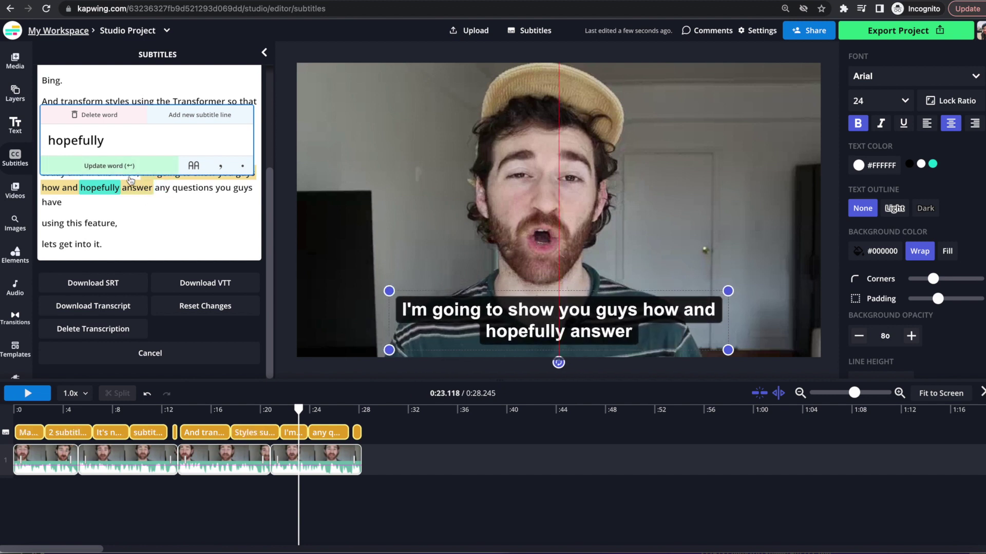
pyautogui.scroll(2, 160, 193)
pyautogui.scroll(1, 160, 194)
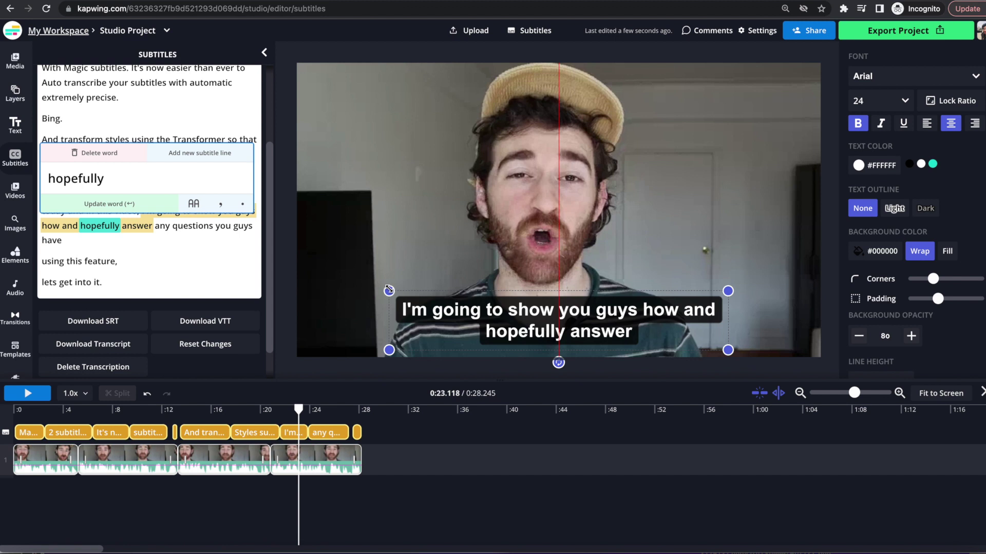
pyautogui.moveTo(389, 291); pyautogui.dragTo(553, 320)
pyautogui.moveTo(647, 343); pyautogui.dragTo(553, 341)
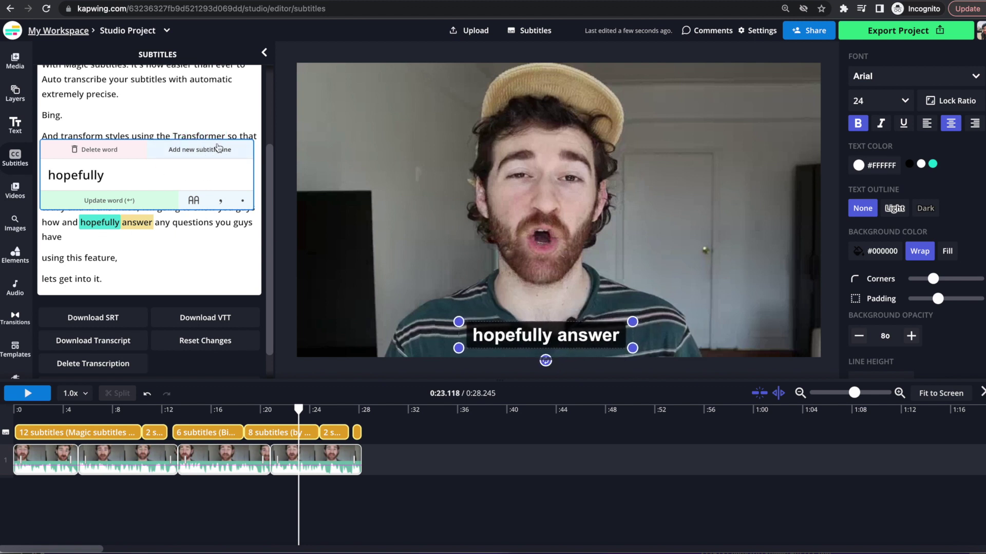
pyautogui.moveTo(633, 322); pyautogui.dragTo(789, 282)
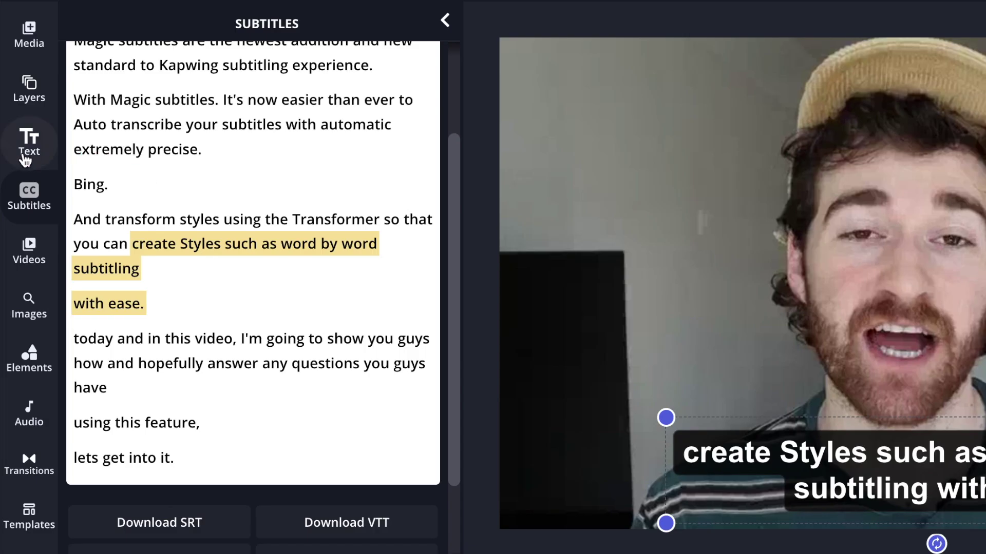
# Browse Text presets, return to the subtitle Manual tab, and select 'With Magic subtitles' through 'precise.'.
pyautogui.click(26, 154)
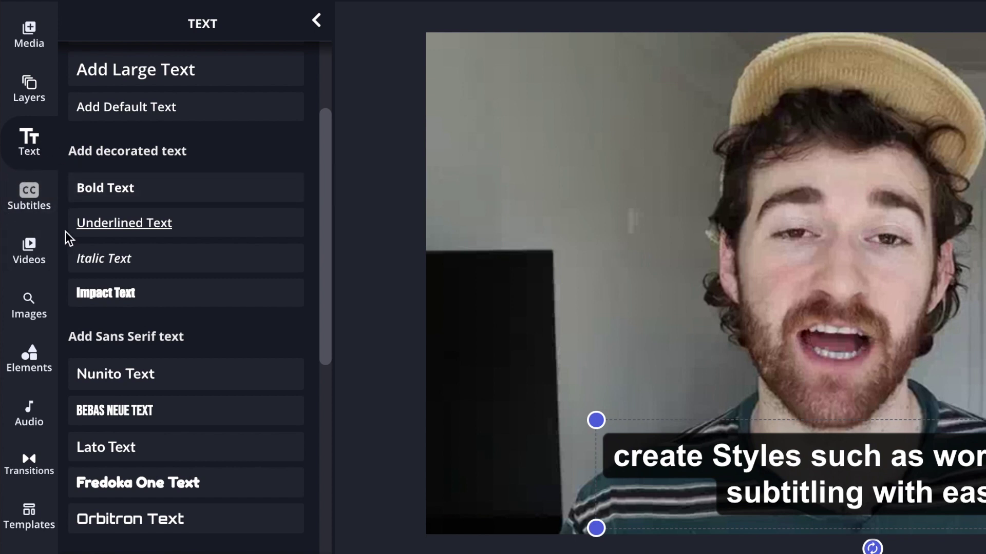
pyautogui.click(26, 202)
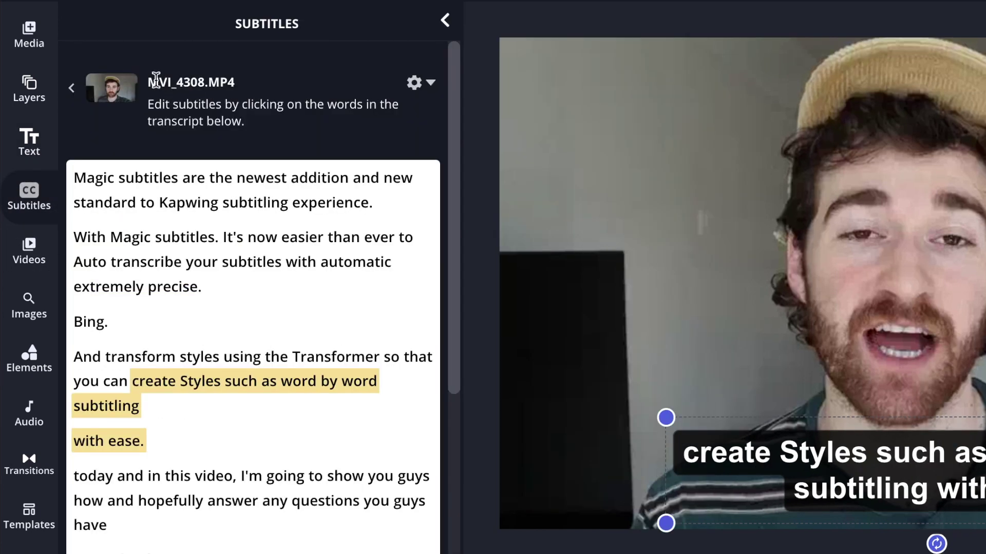
pyautogui.click(72, 88)
pyautogui.click(358, 59)
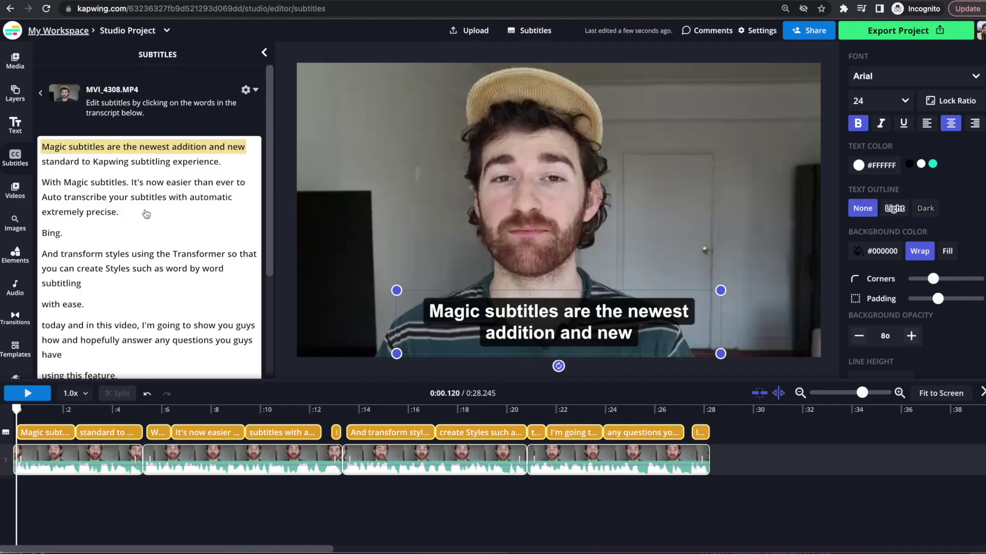
pyautogui.moveTo(120, 212); pyautogui.dragTo(49, 184)
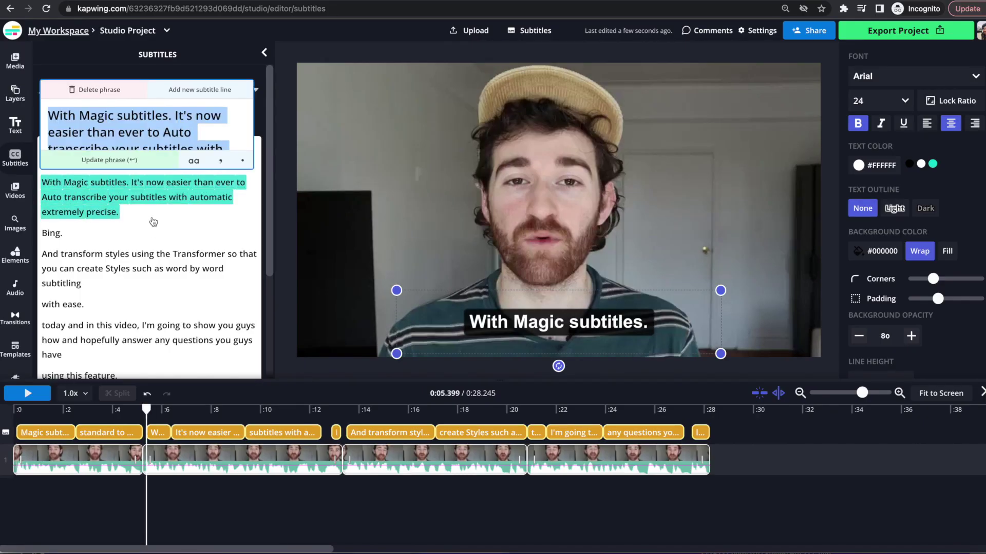
# Delete the selected passage, then split the clip at 0:09.350 and 0:24.950.
pyautogui.click(99, 90)
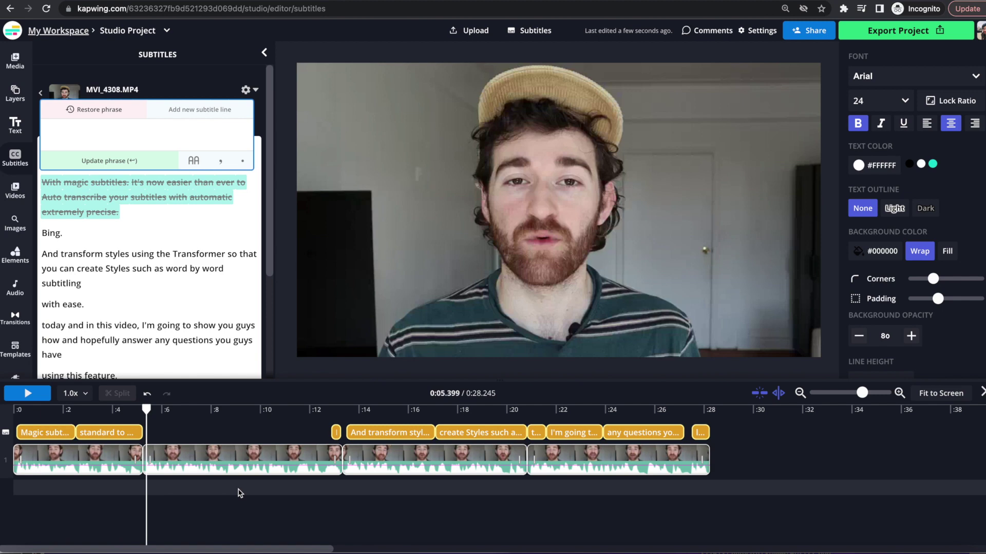
pyautogui.click(244, 460)
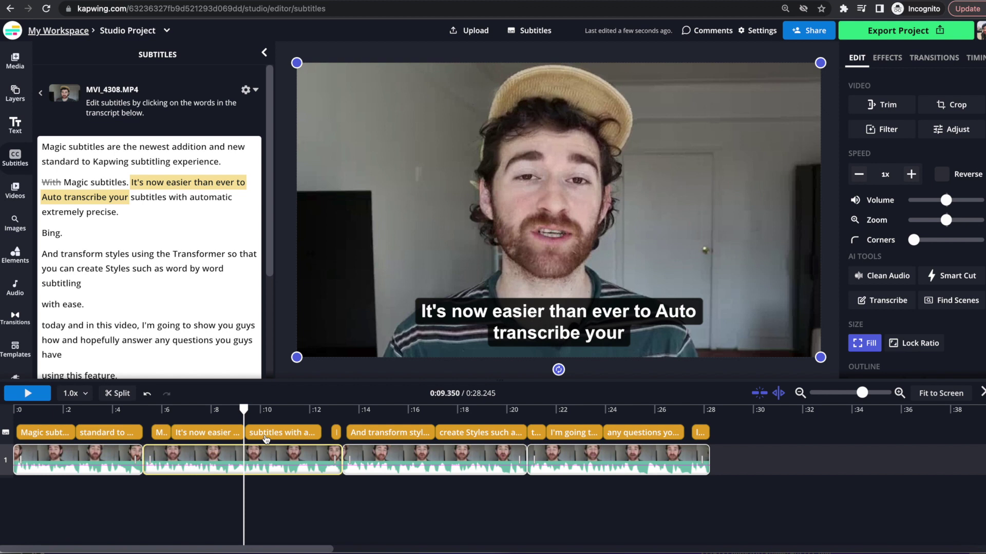
pyautogui.click(119, 394)
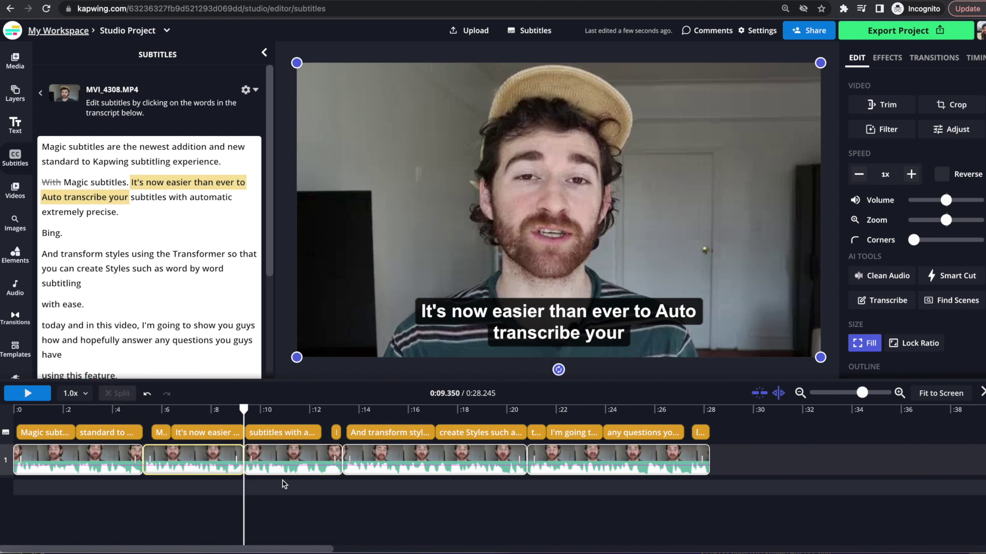
pyautogui.click(281, 462)
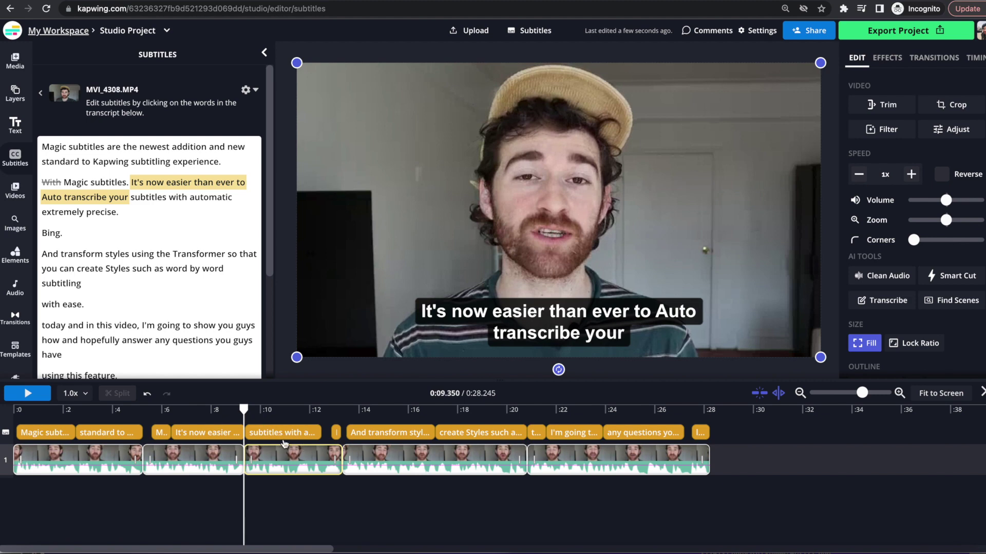
pyautogui.click(594, 435)
# Delete the short final clip from the timeline, undoing once before deleting it again.
pyautogui.click(672, 451)
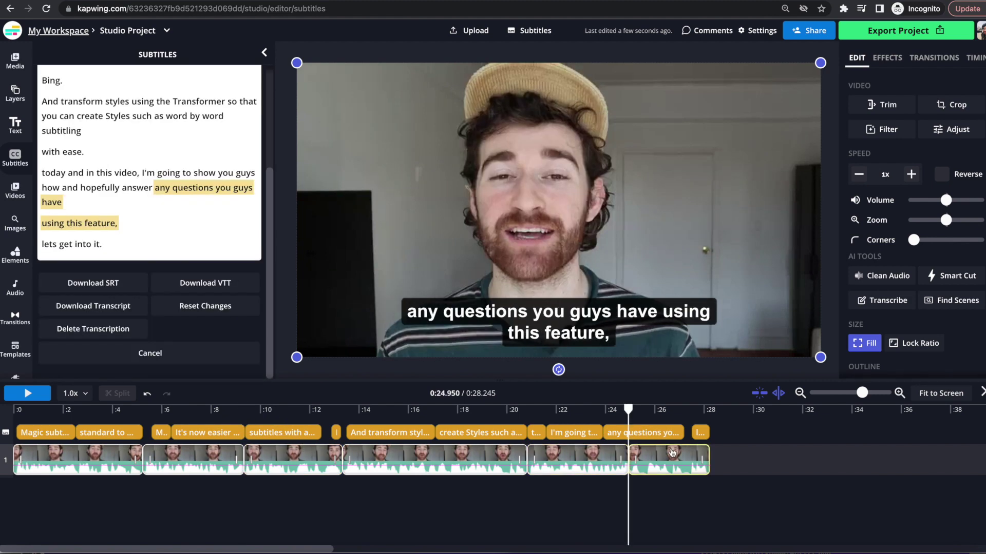
pyautogui.press('Delete')
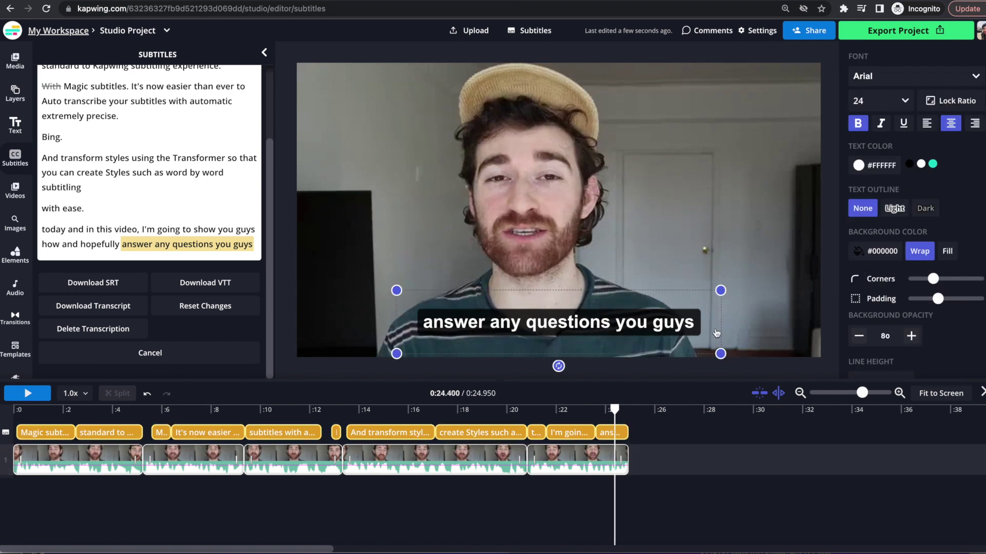
pyautogui.hotkey('ctrl', 'z')
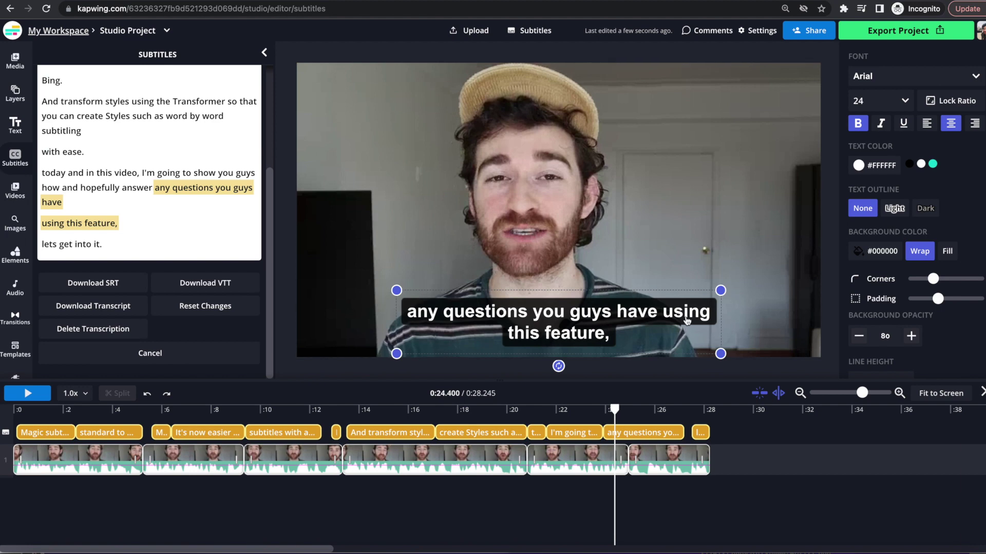
pyautogui.click(666, 461)
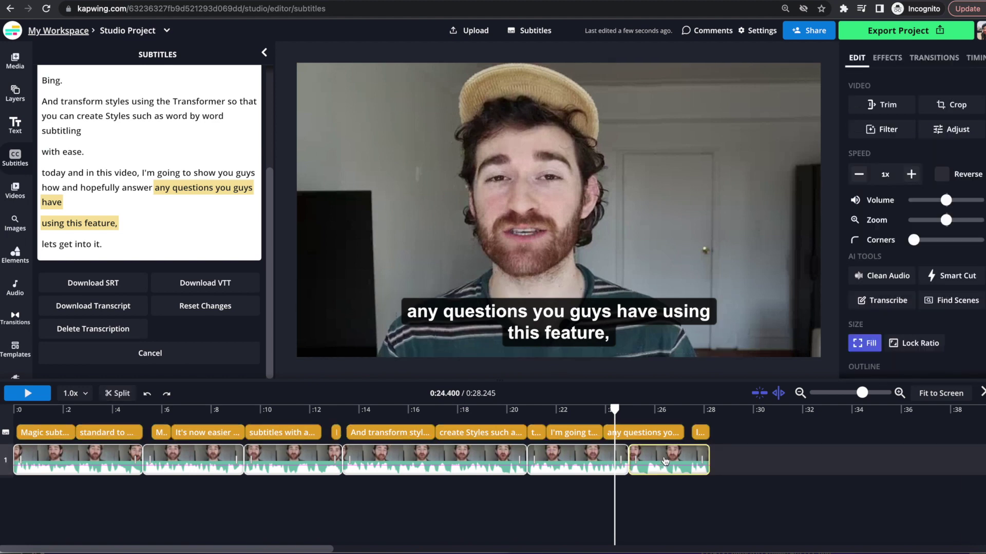
pyautogui.press('Delete')
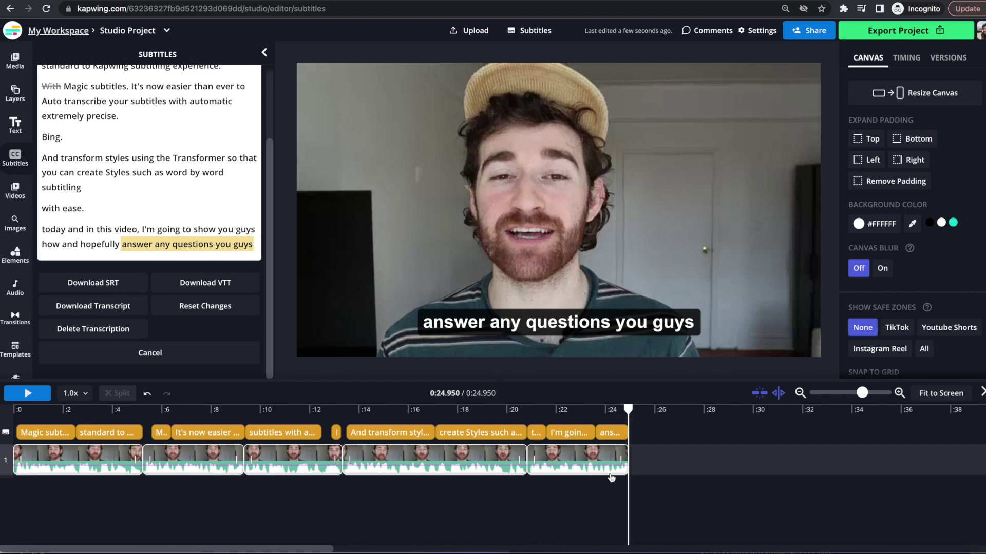
# Extend the new last clip's end to 0:27.8 and check the ending from 0:26.
pyautogui.click(621, 457)
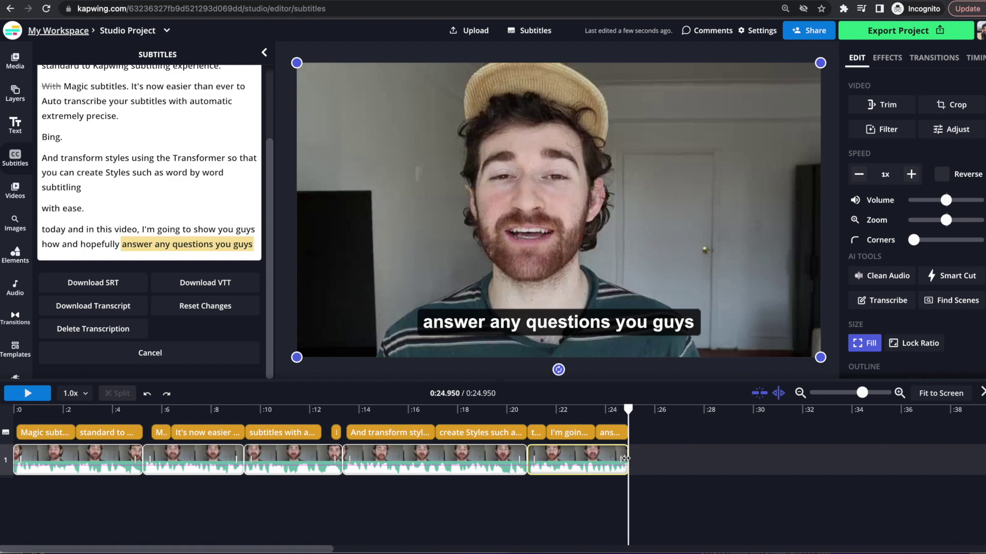
pyautogui.moveTo(625, 459); pyautogui.dragTo(696, 455)
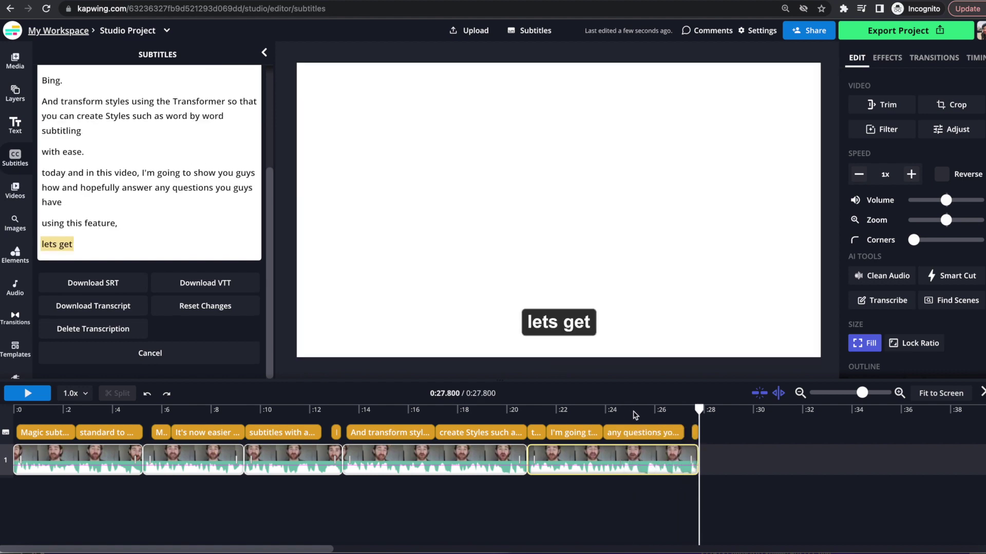
pyautogui.click(656, 410)
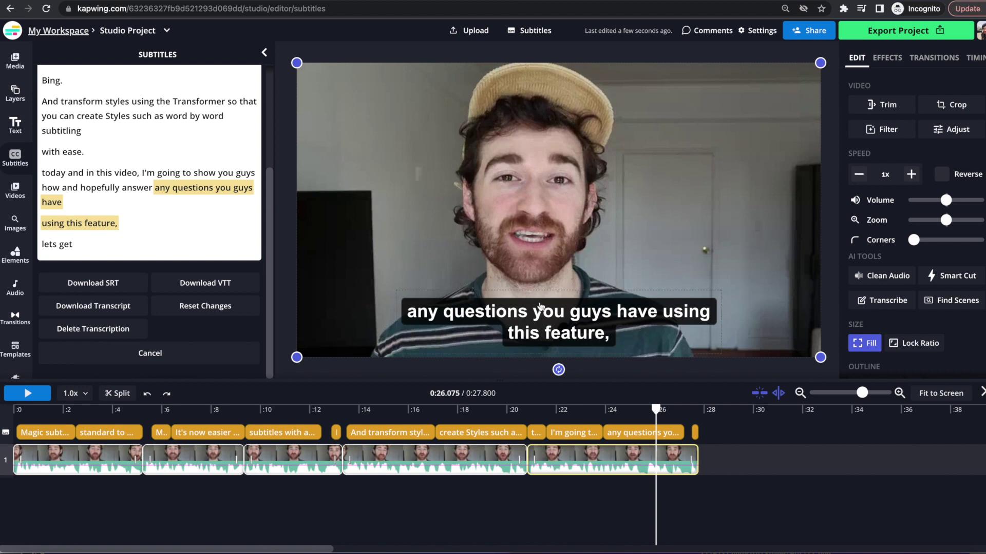
# Select the subtitle layer on the timeline.
pyautogui.click(482, 437)
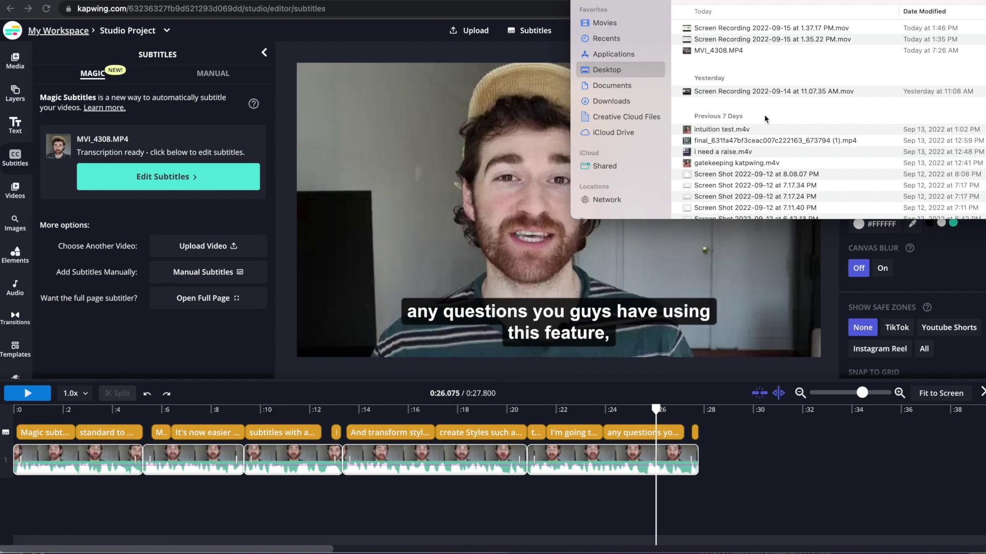
# Drag intuition test.m4v onto the timeline and switch to the Magic Subtitles view.
pyautogui.scroll(-1, 765, 119)
pyautogui.moveTo(765, 118); pyautogui.dragTo(440, 176)
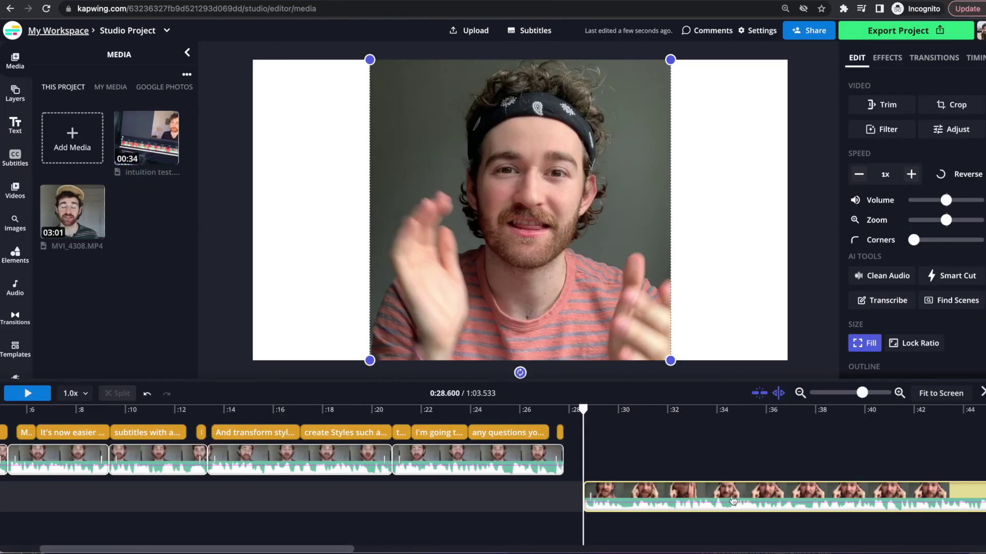
pyautogui.click(15, 158)
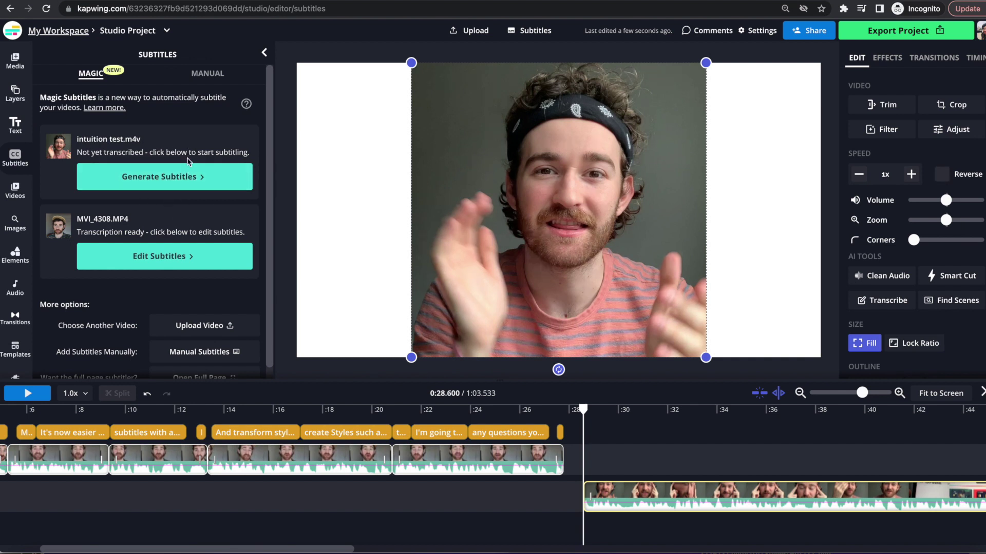
pyautogui.scroll(-1, 188, 165)
pyautogui.scroll(1, 188, 165)
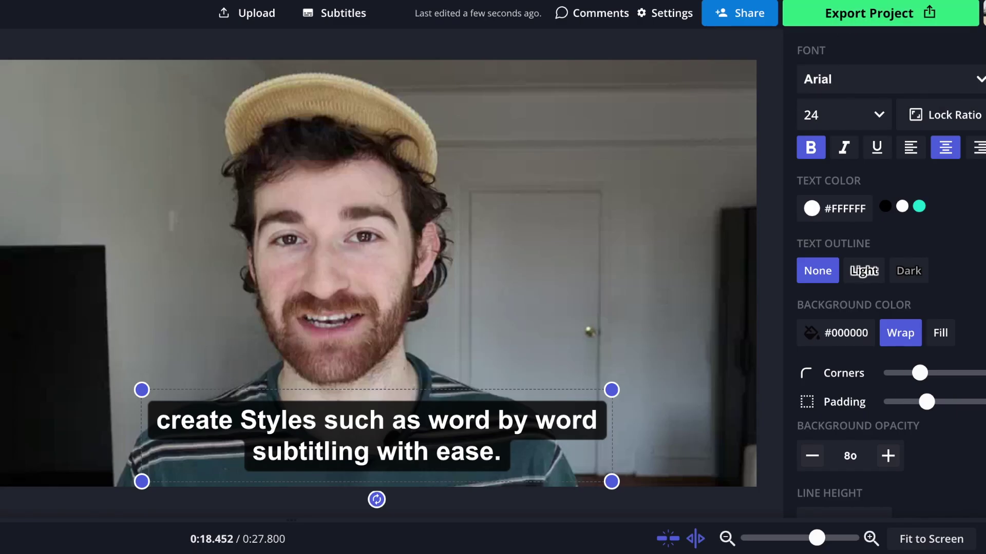
# Browse the subtitle font list, then try a subtitle font size of 14.
pyautogui.click(891, 79)
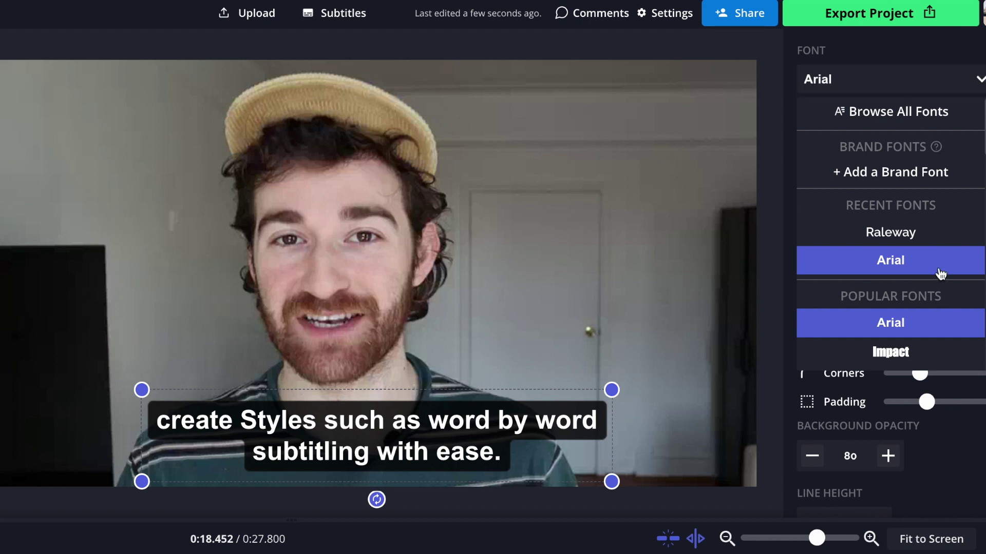
pyautogui.scroll(-2, 927, 277)
pyautogui.scroll(-6, 927, 278)
pyautogui.scroll(10, 868, 275)
pyautogui.click(981, 81)
pyautogui.click(842, 115)
pyautogui.scroll(-3, 854, 209)
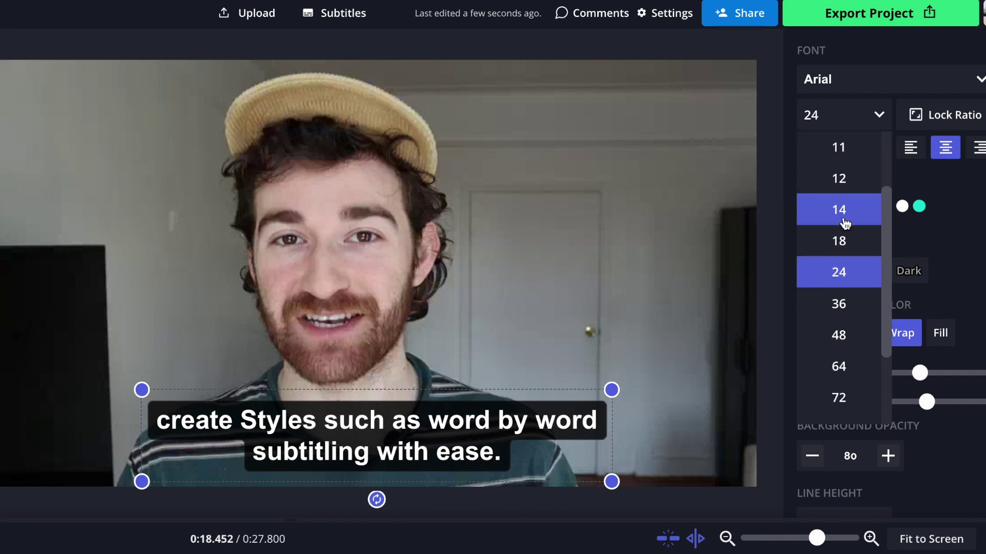
pyautogui.click(842, 216)
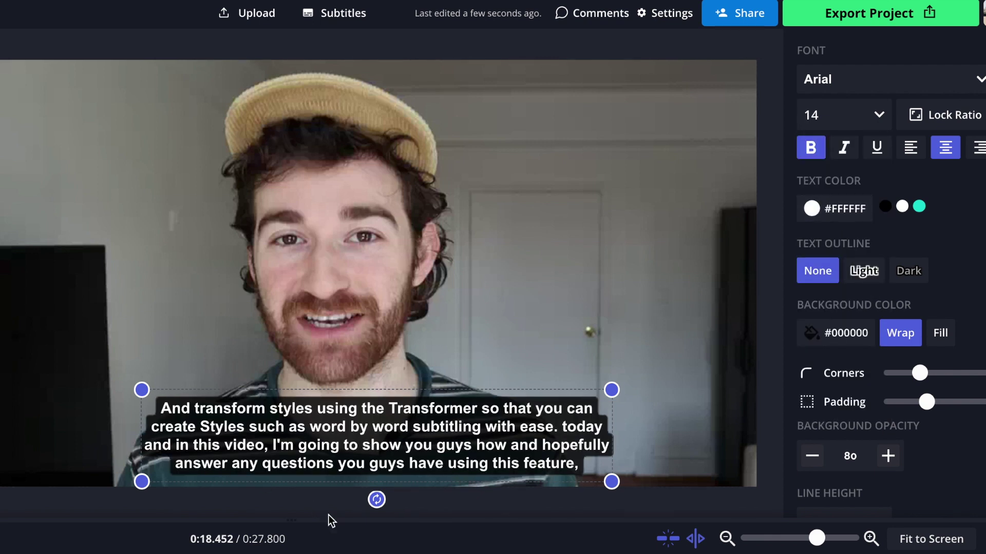
# Try subtitle size 64, then enter a custom font size of 8.
pyautogui.click(880, 117)
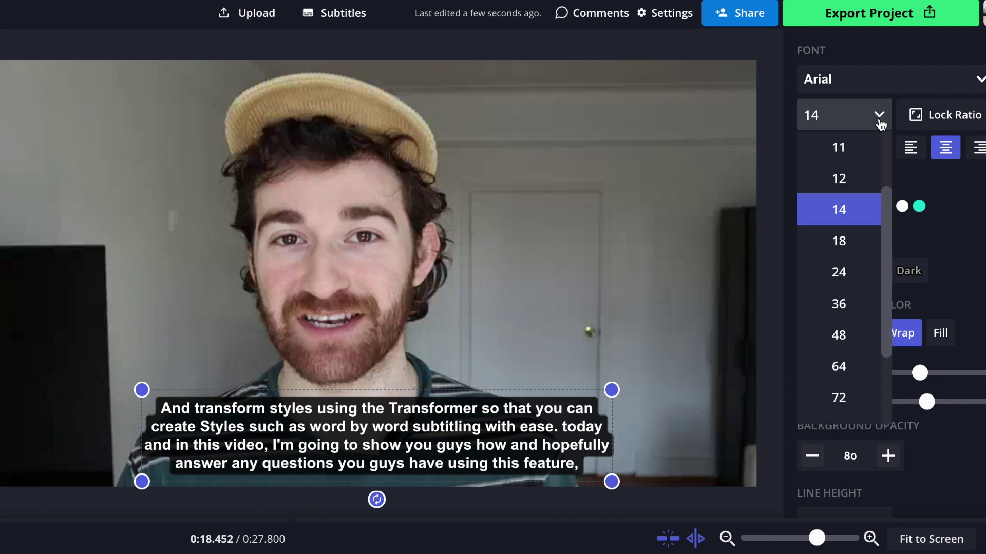
pyautogui.click(845, 365)
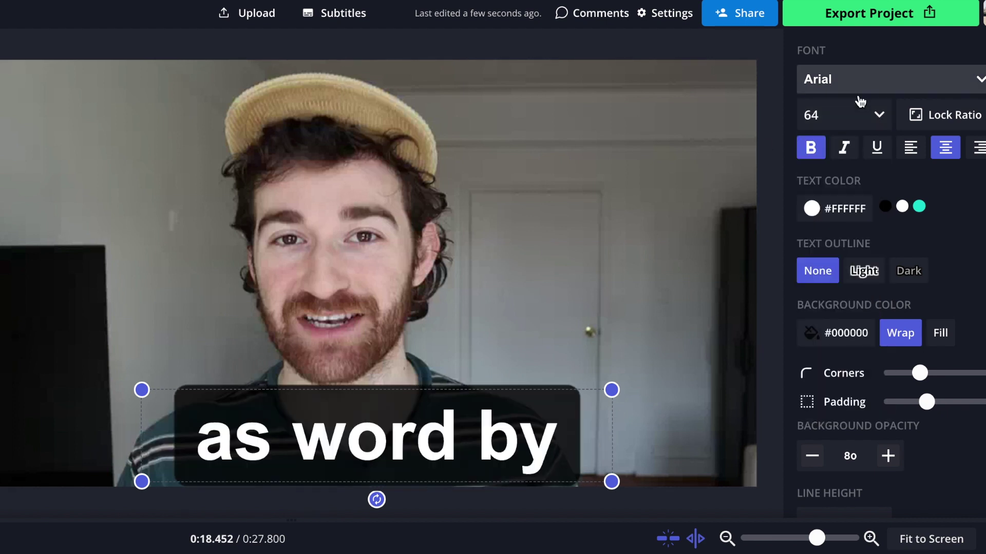
pyautogui.click(856, 123)
pyautogui.write('8')
pyautogui.press('Return')
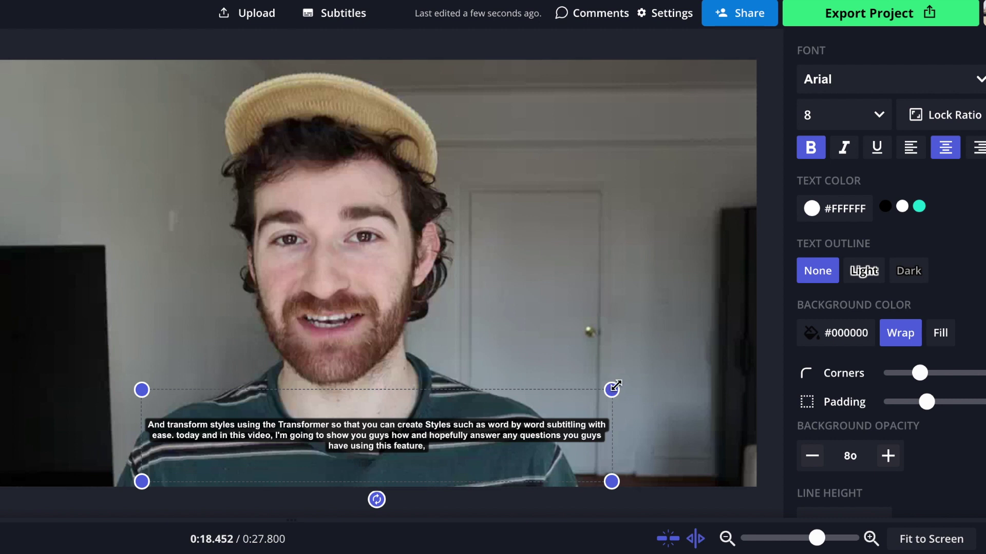
# Resize the subtitle box so size-18 captions fit on two lines, centred near the bottom.
pyautogui.moveTo(614, 388); pyautogui.dragTo(366, 461)
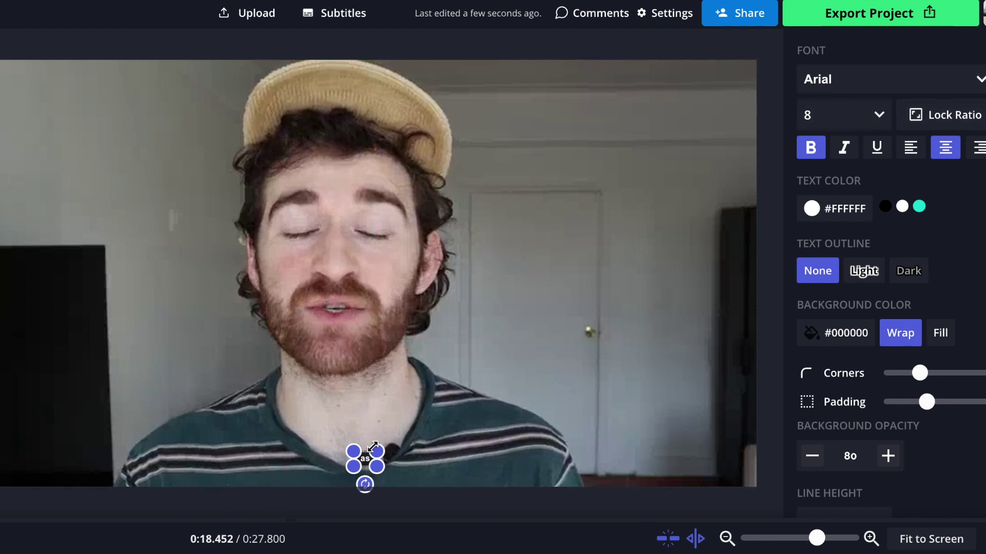
pyautogui.moveTo(372, 446); pyautogui.dragTo(688, 363)
pyautogui.moveTo(532, 427); pyautogui.dragTo(397, 465)
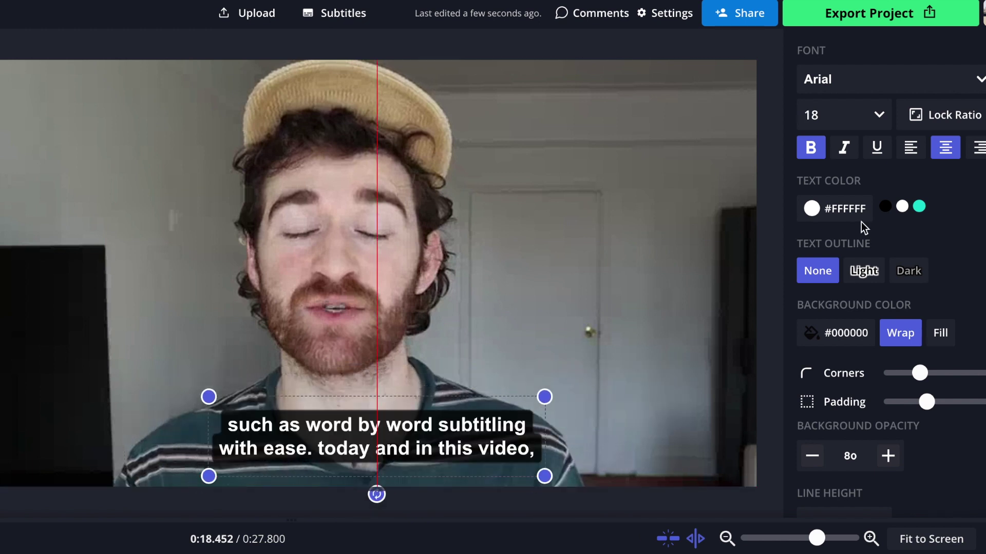
pyautogui.click(918, 206)
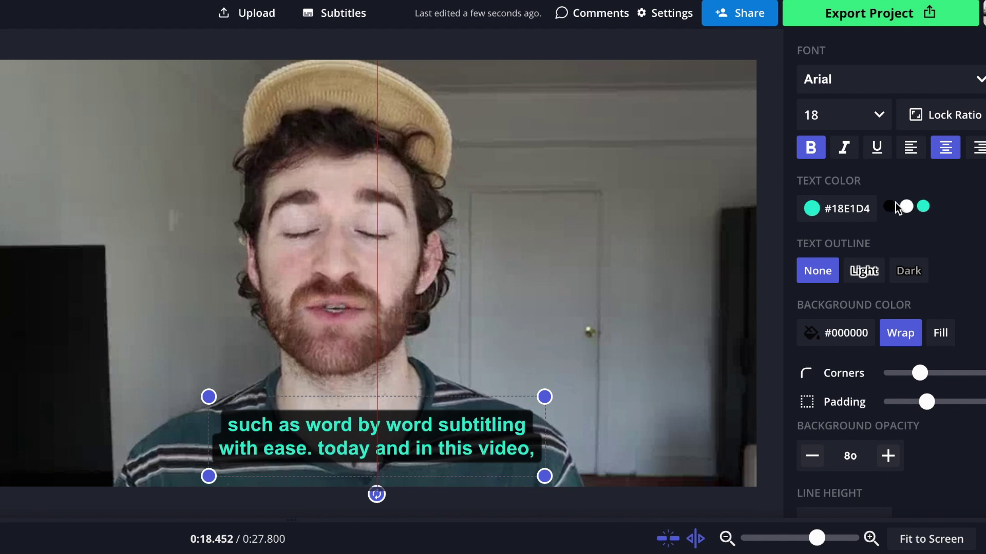
pyautogui.click(906, 206)
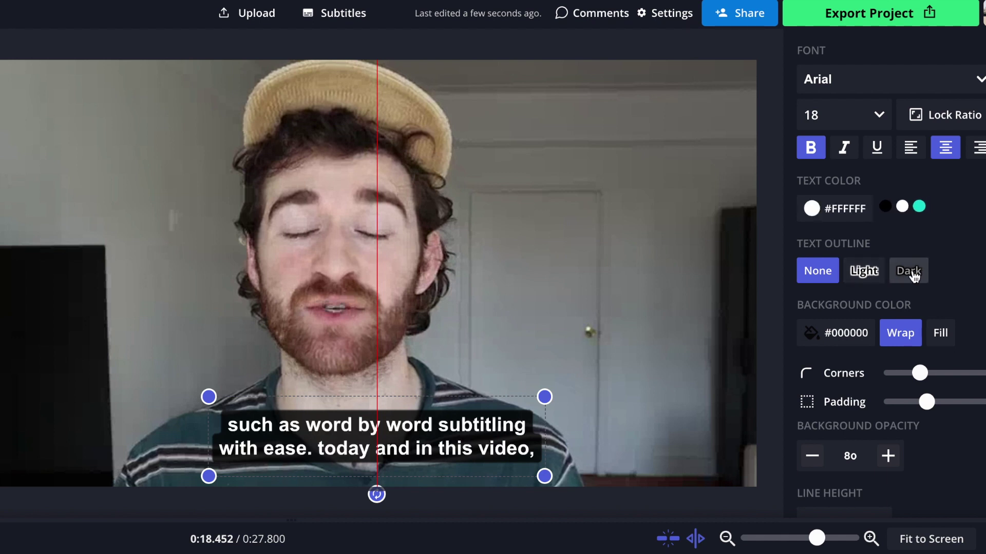
pyautogui.click(864, 270)
pyautogui.click(909, 270)
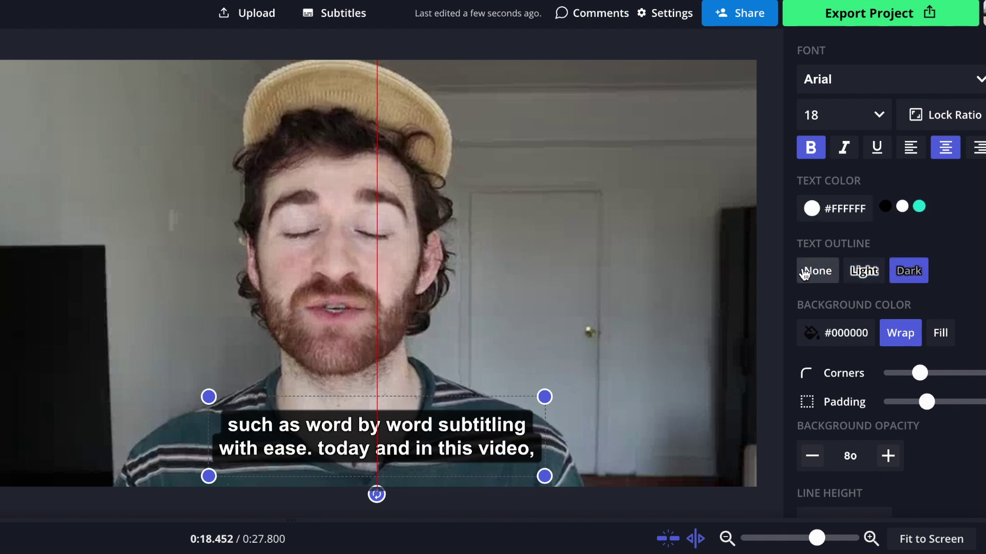
pyautogui.click(805, 274)
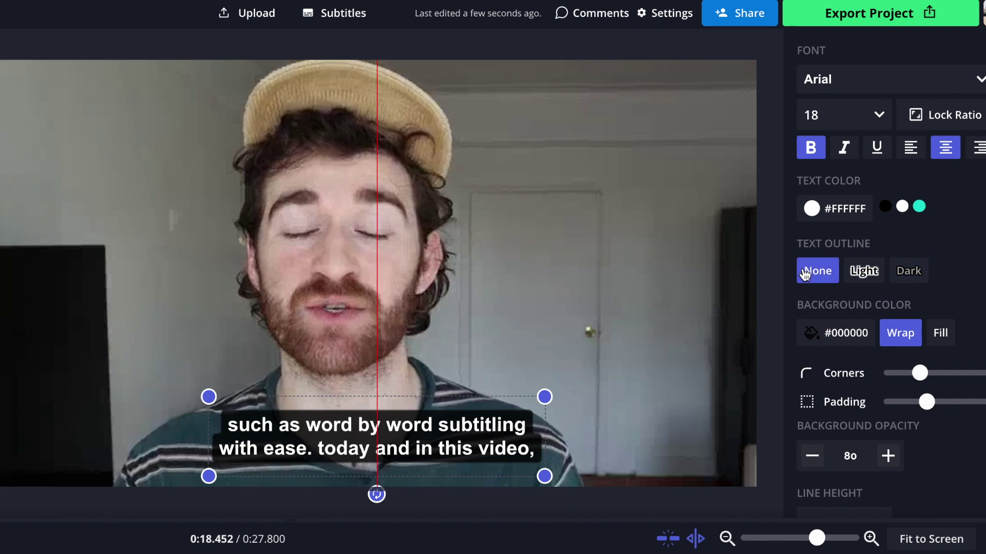
pyautogui.click(833, 335)
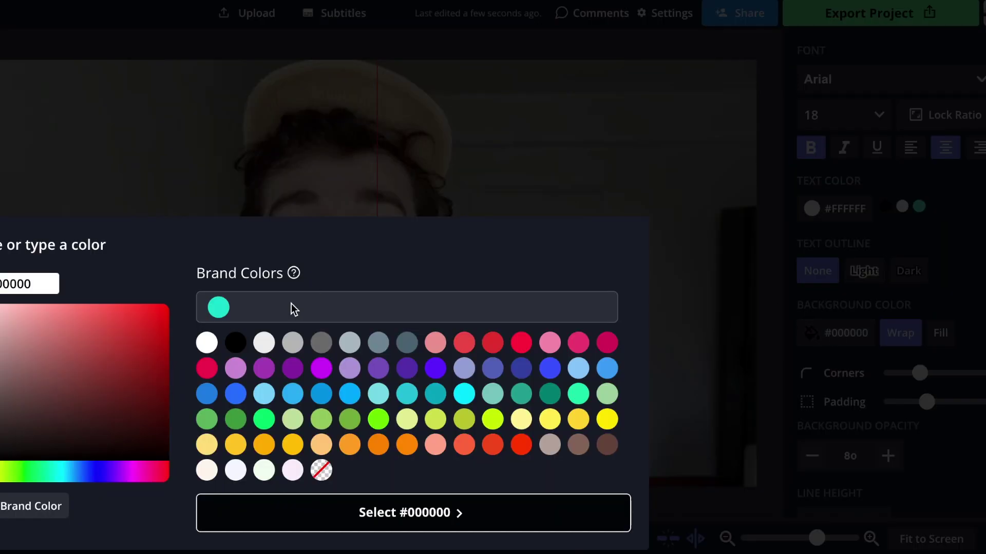
pyautogui.click(731, 356)
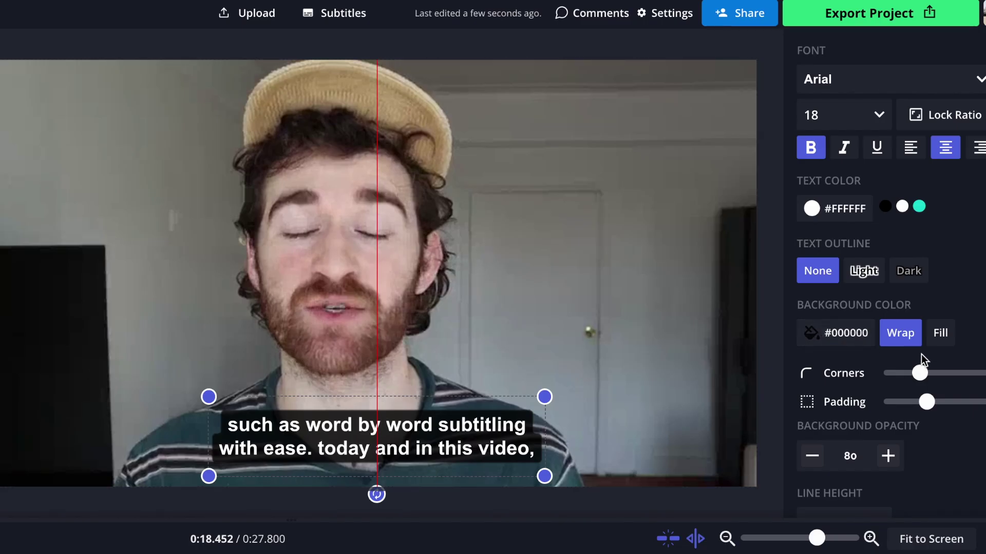
pyautogui.click(944, 336)
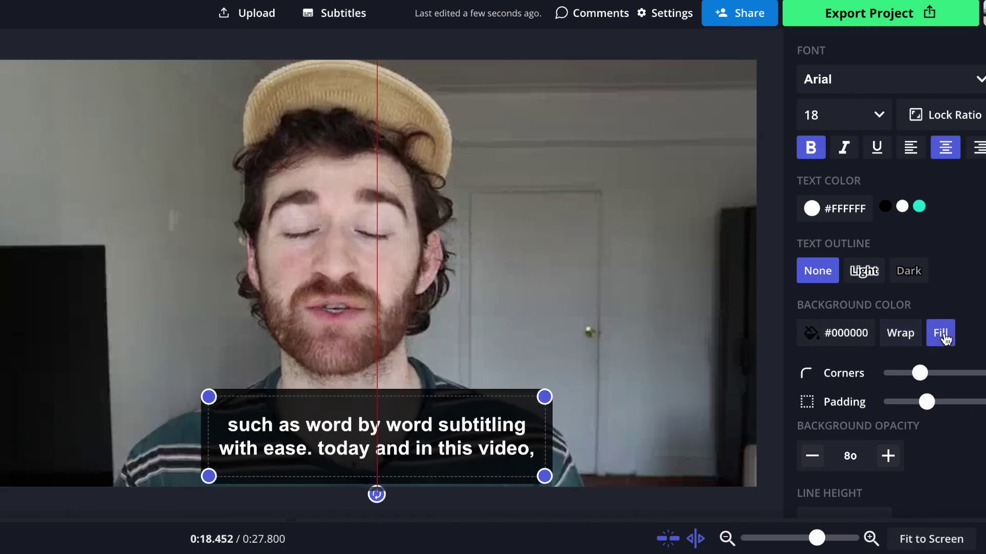
pyautogui.click(902, 333)
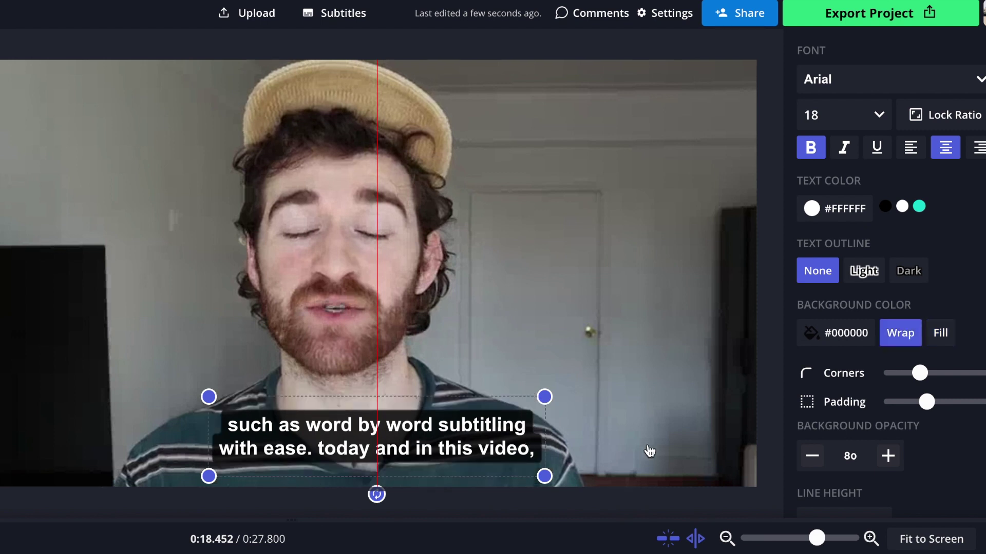
# Round the subtitle background corners slightly and set its opacity to 100.
pyautogui.moveTo(919, 373); pyautogui.dragTo(941, 402)
pyautogui.scroll(-2, 801, 329)
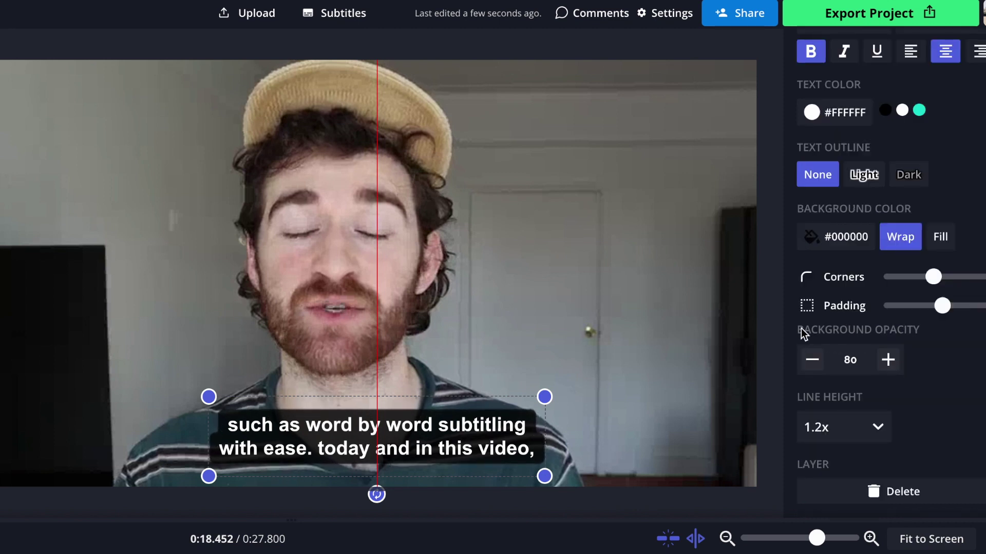
pyautogui.click(812, 359)
pyautogui.click(812, 359)
pyautogui.click(812, 360)
pyautogui.click(812, 359)
pyautogui.click(812, 359)
pyautogui.click(812, 360)
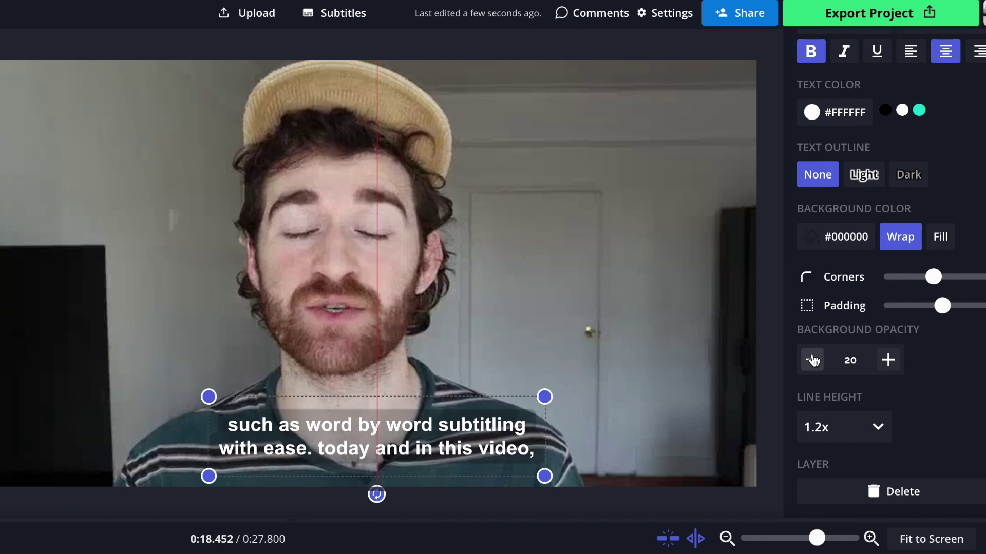
pyautogui.click(887, 360)
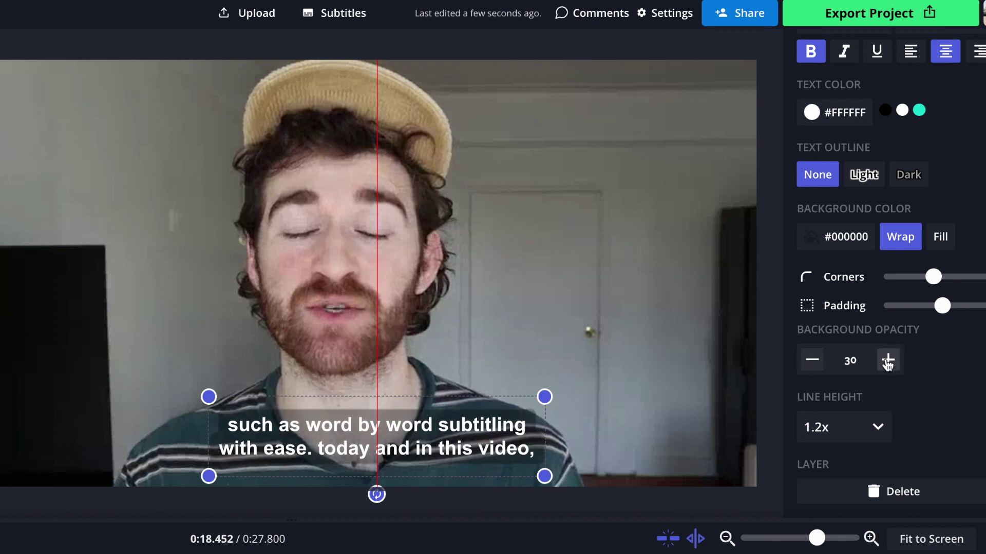
pyautogui.click(888, 360)
pyautogui.click(887, 360)
pyautogui.click(888, 360)
pyautogui.click(888, 359)
pyautogui.click(887, 360)
pyautogui.click(887, 360)
pyautogui.click(888, 360)
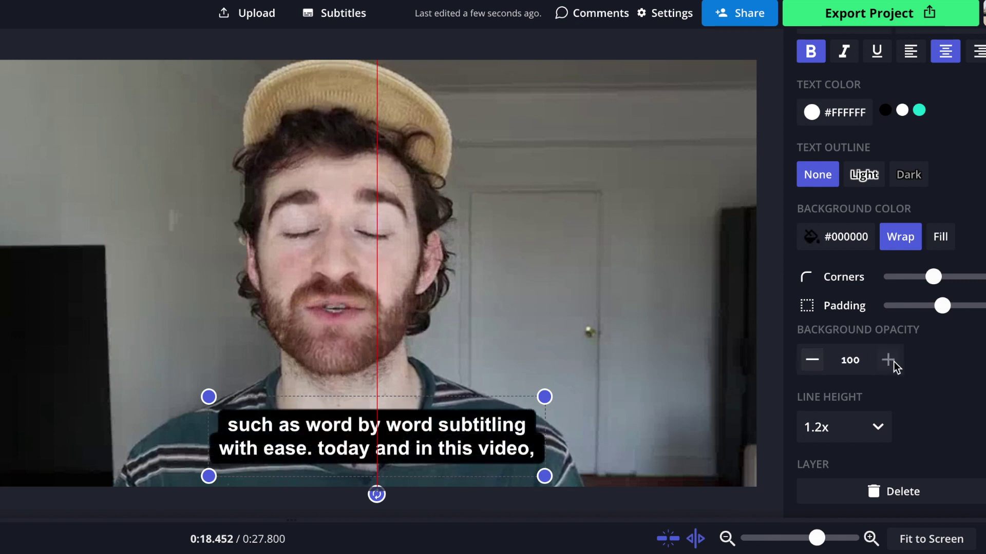
# Try a 0.8x subtitle line height, then return to the earlier spacing.
pyautogui.click(867, 429)
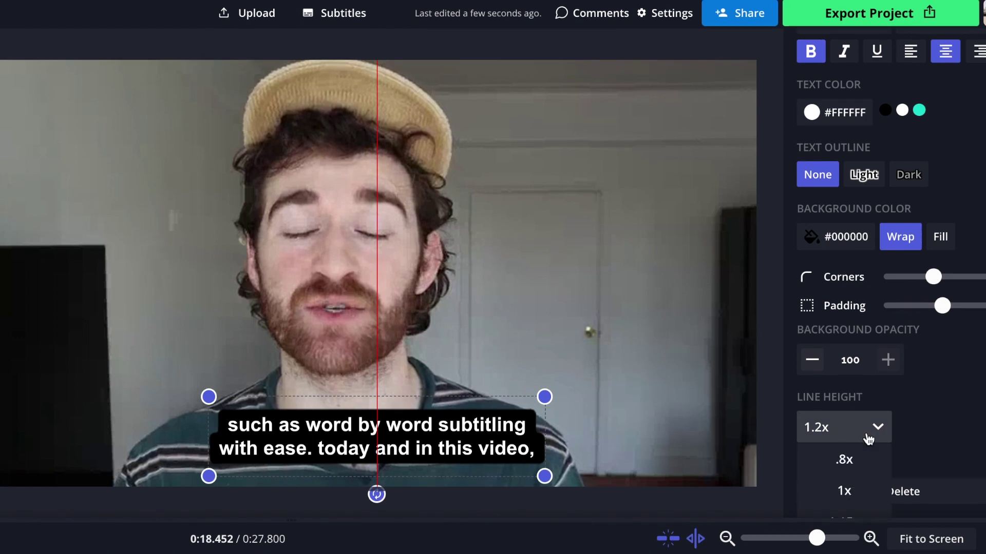
pyautogui.scroll(-2, 859, 471)
pyautogui.click(860, 474)
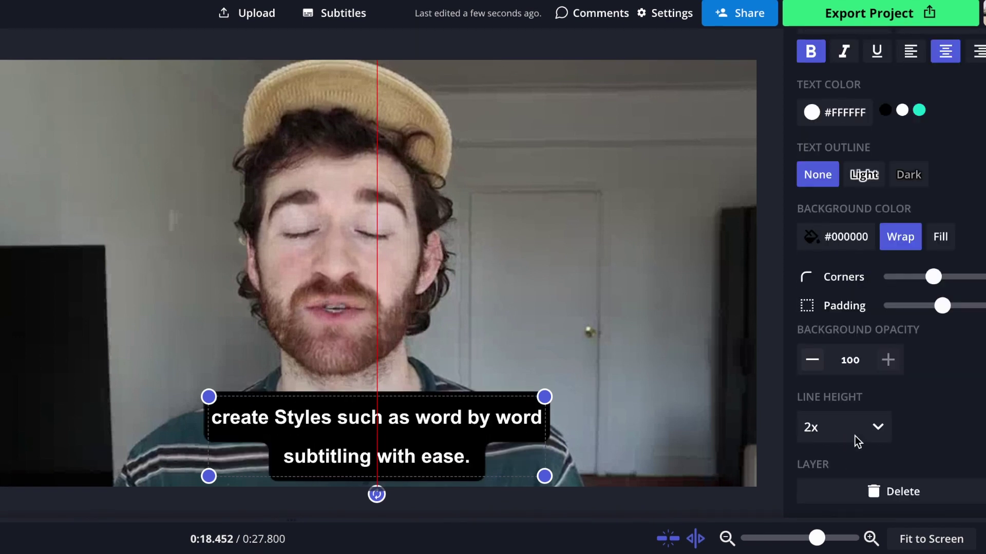
pyautogui.click(877, 435)
pyautogui.click(850, 456)
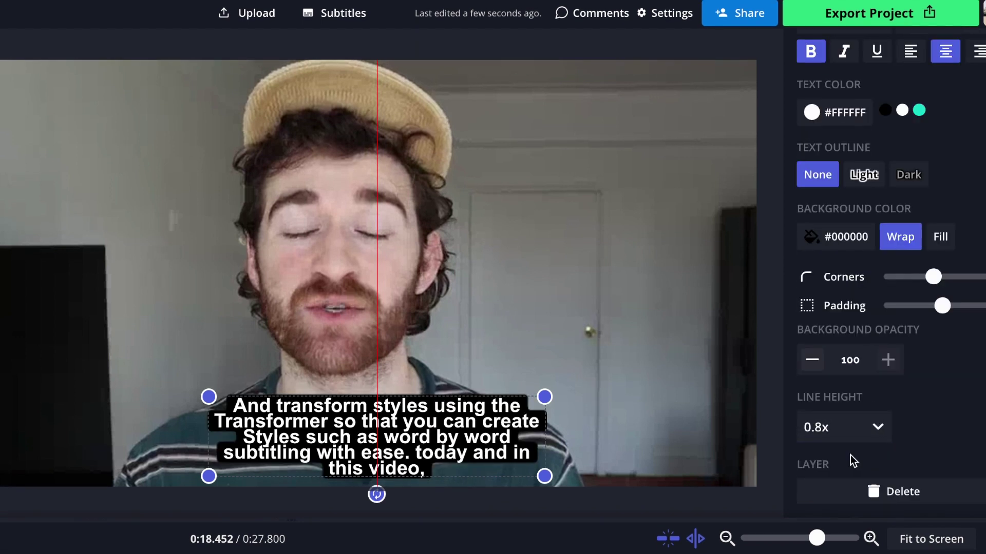
pyautogui.click(858, 428)
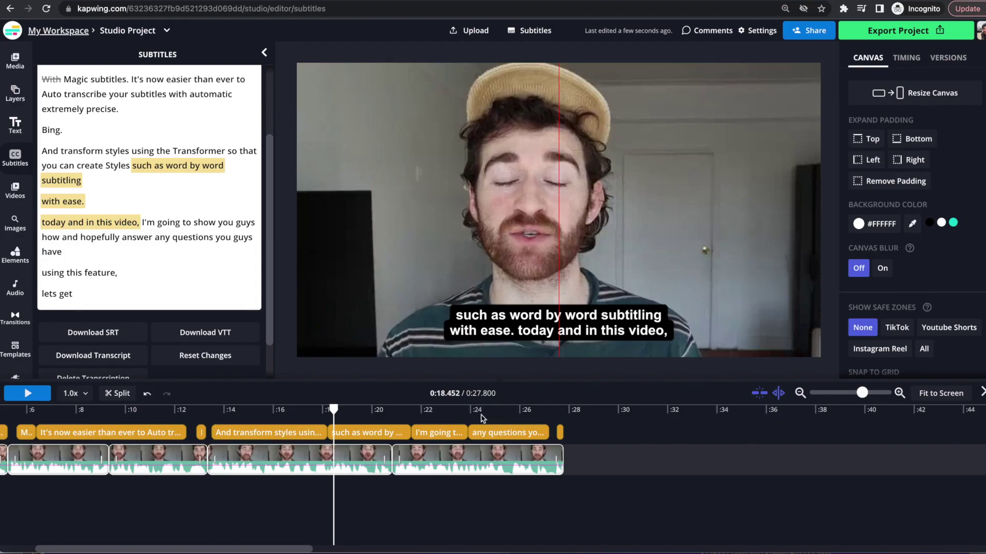
pyautogui.click(492, 435)
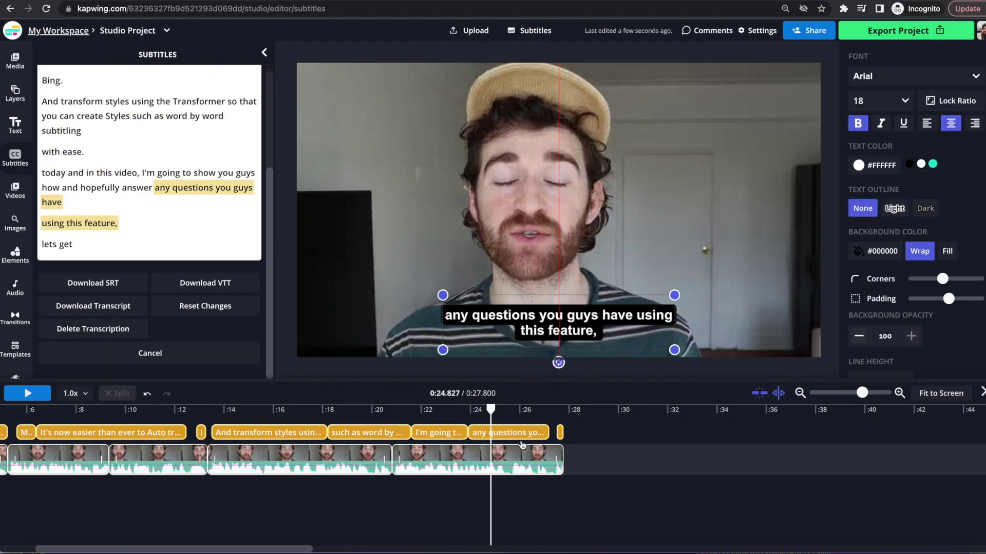
pyautogui.press('Delete')
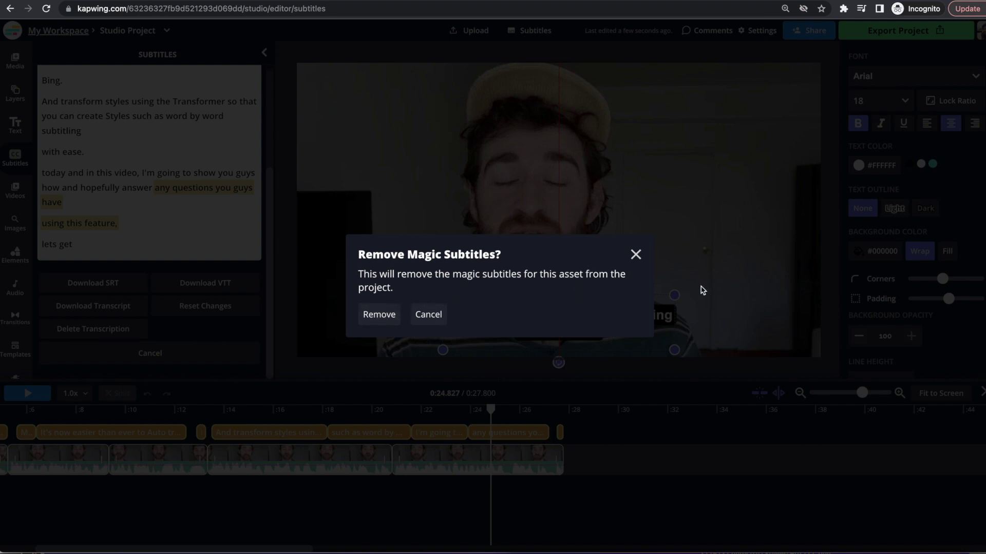
pyautogui.click(636, 254)
pyautogui.scroll(1, 219, 169)
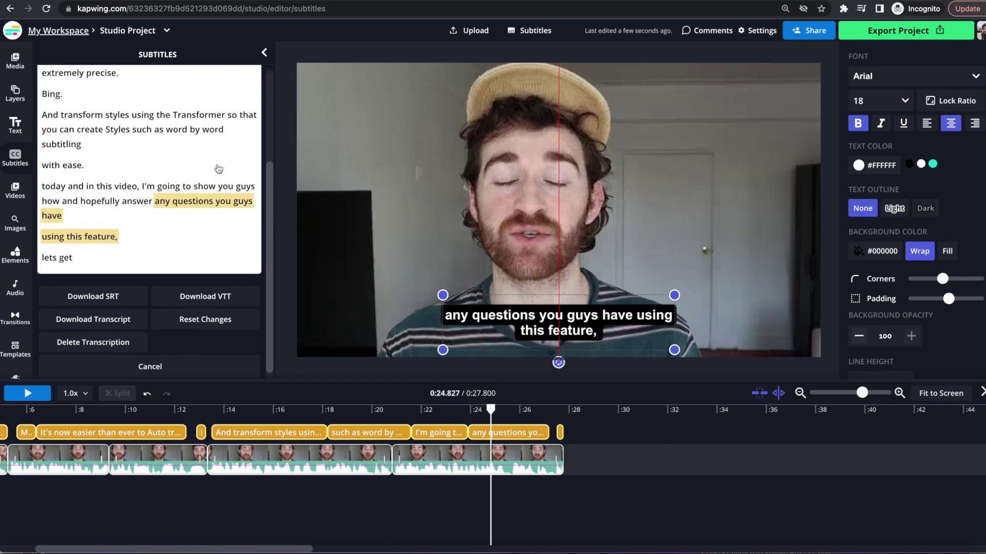
pyautogui.moveTo(116, 163); pyautogui.dragTo(44, 120)
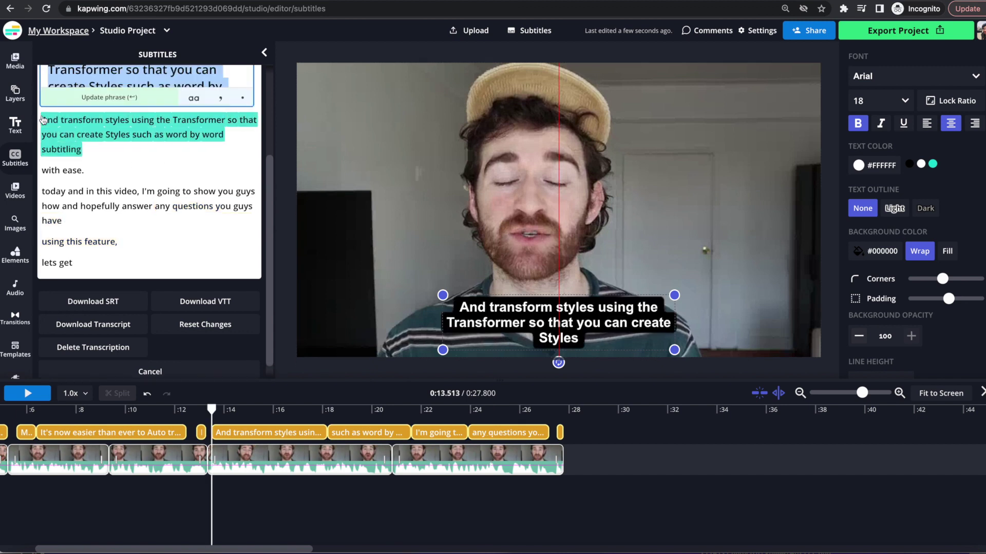
pyautogui.scroll(1, 148, 168)
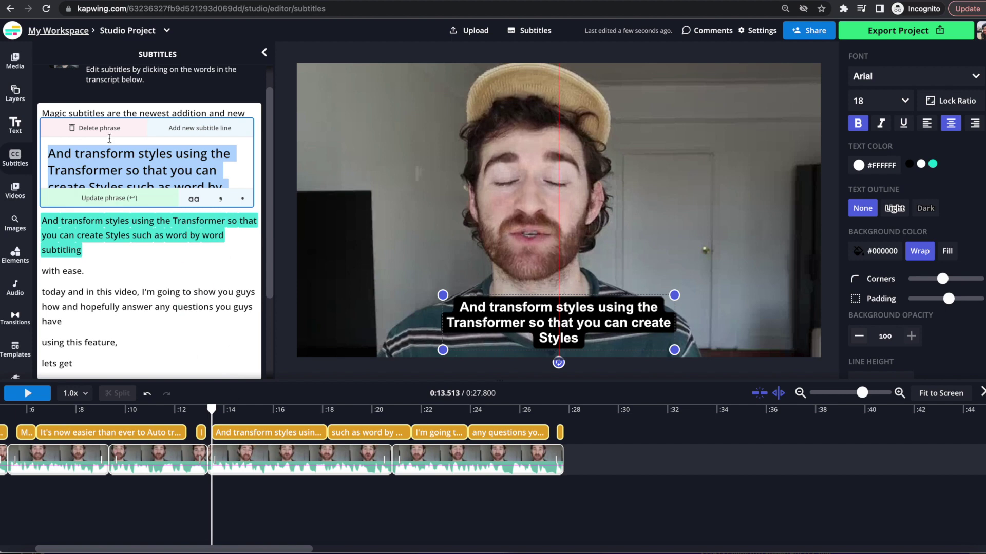
pyautogui.click(488, 436)
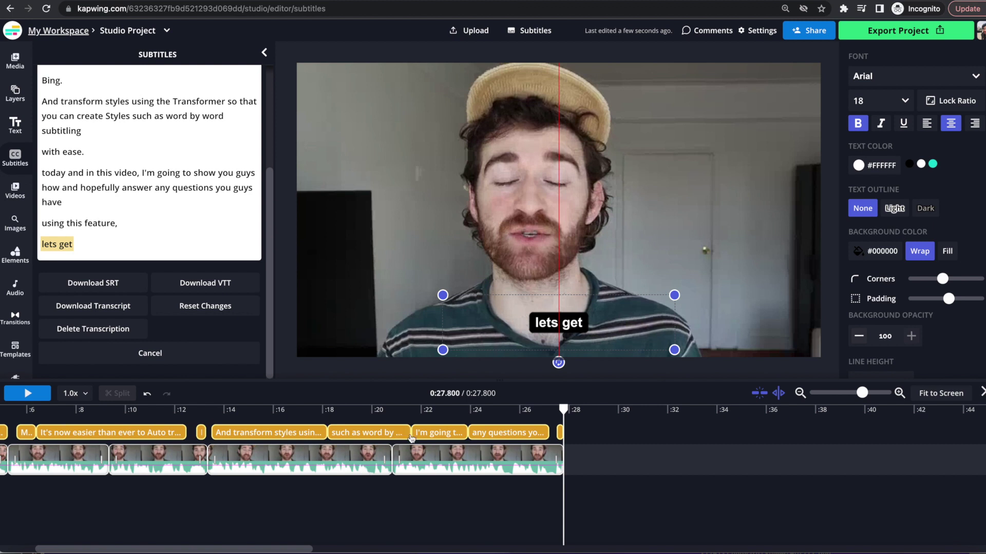
# Export the project as an MP4 with Auto resolution.
pyautogui.click(120, 433)
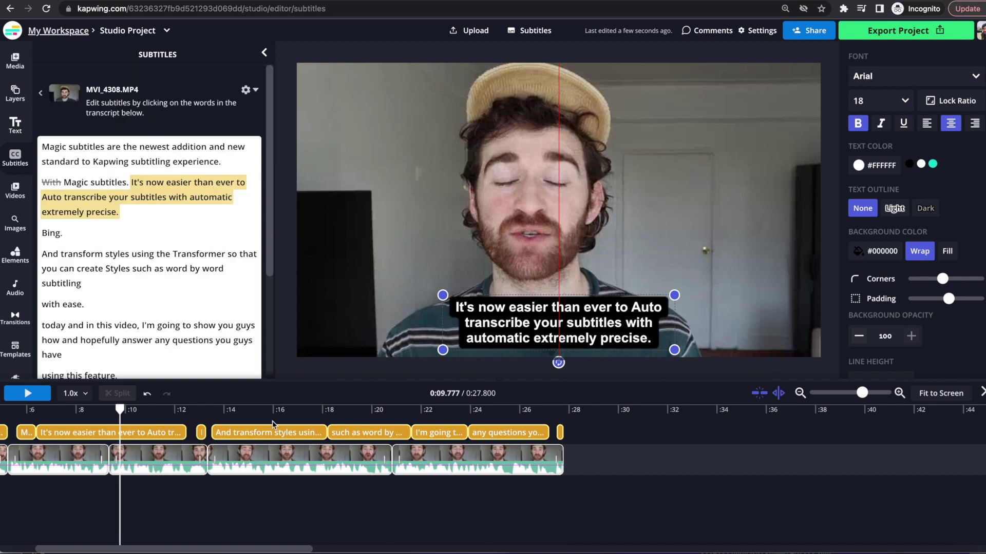
pyautogui.click(895, 34)
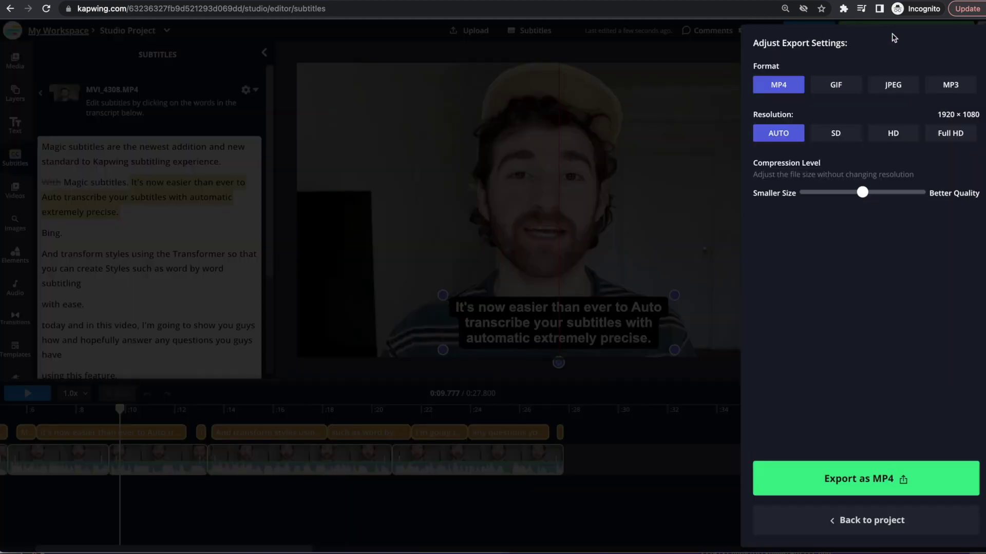
pyautogui.click(865, 479)
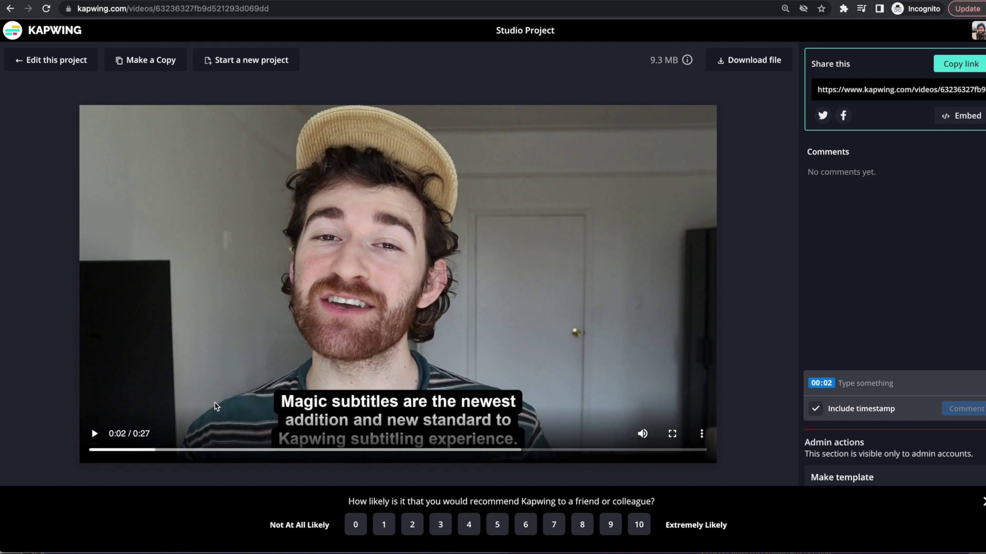
# Play the exported 9.3 MB MP4 to check its burned-in captions.
pyautogui.click(95, 435)
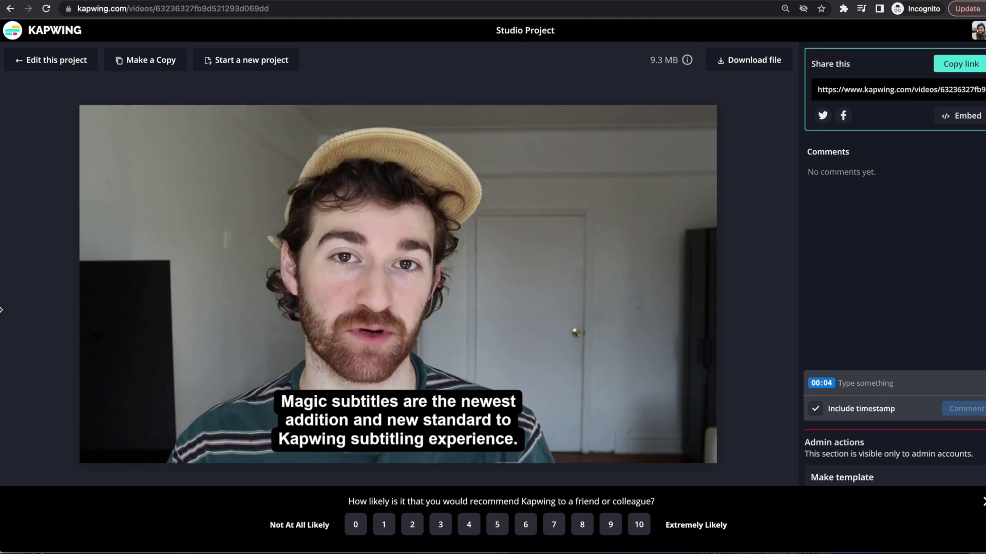